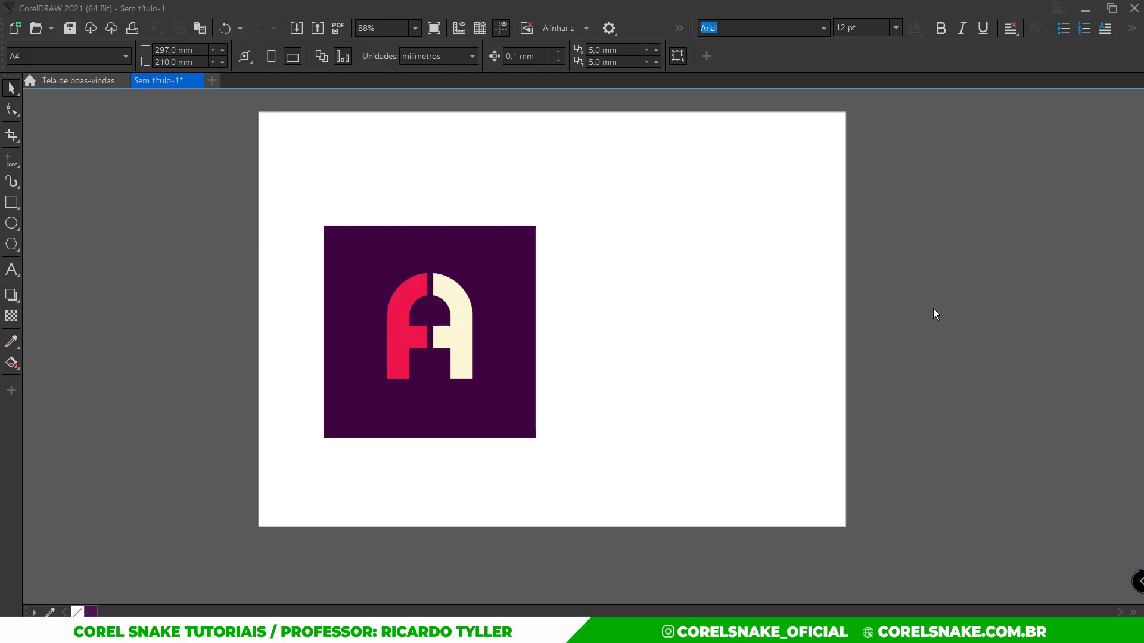
Step: Scale the logo square up to about 117 mm wide and copy its width
click(449, 369)
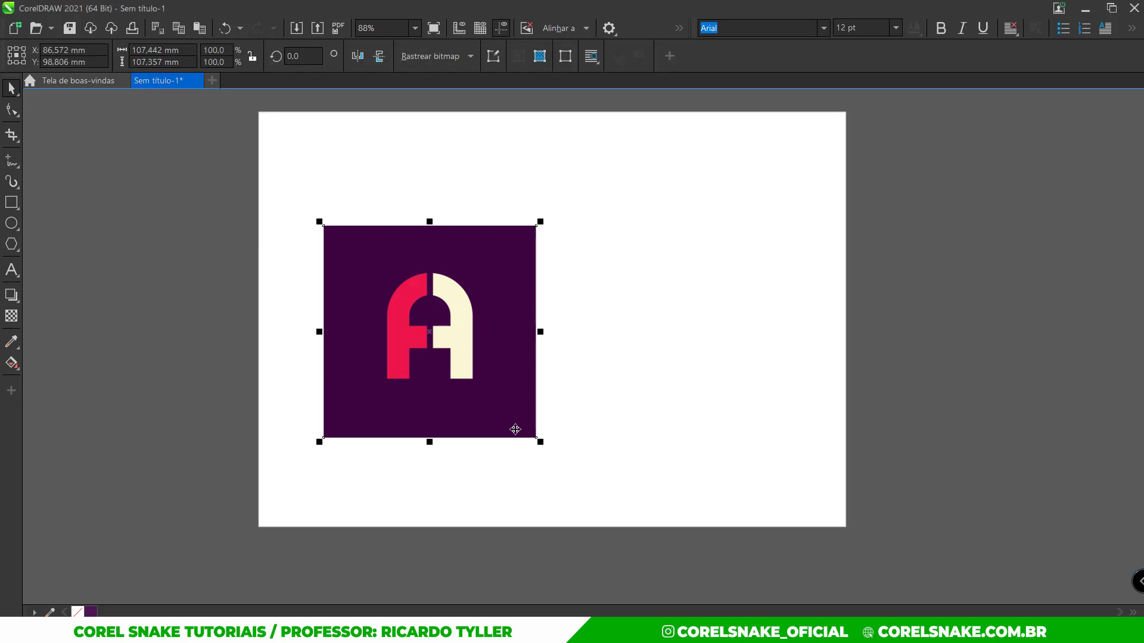
drag(540, 442, 551, 453)
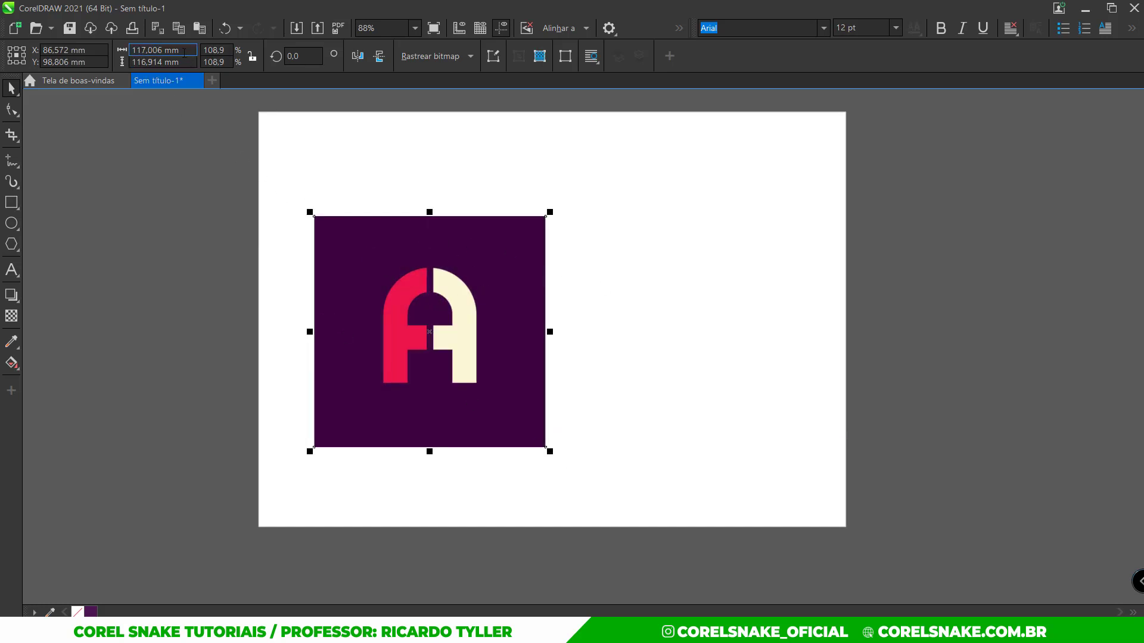
click(155, 50)
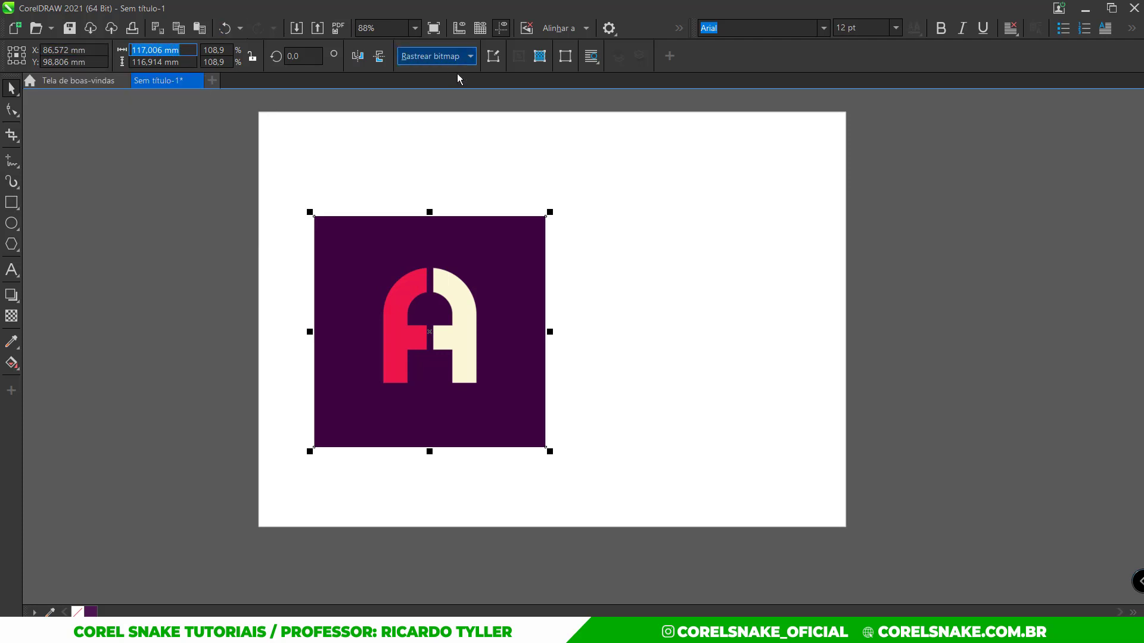
Step: Set the nudge distance to the logo's 117.006 mm width
click(214, 111)
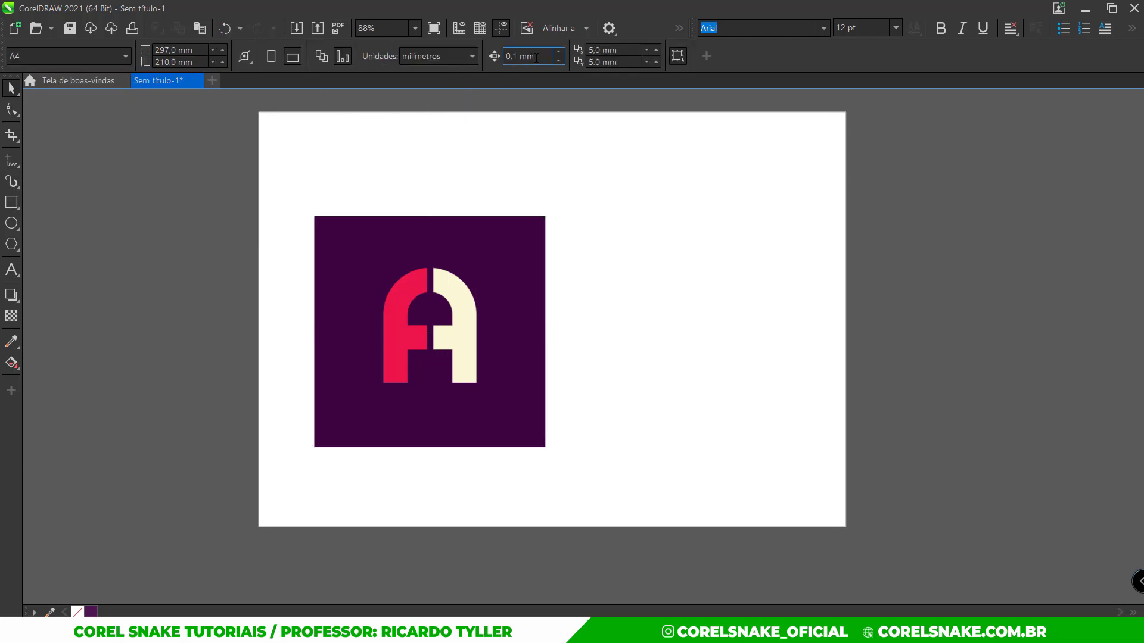
key(ctrl+a)
text(117,006 mm)
click(422, 258)
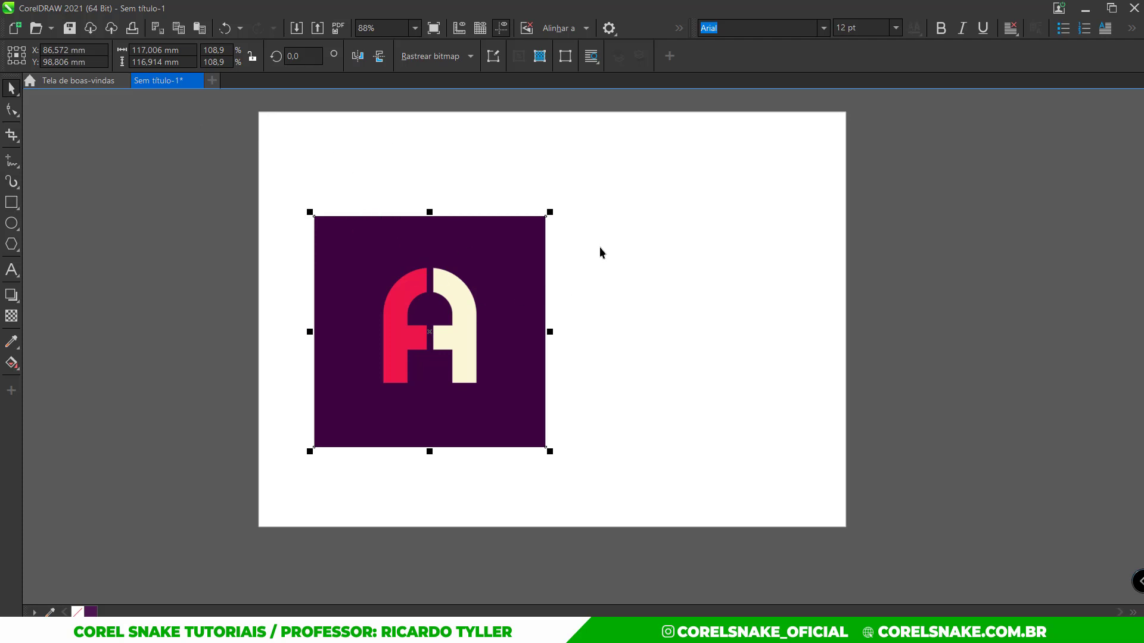
Step: Show the rulers and add horizontal guidelines at the A's top and bottom
click(417, 140)
scroll(410, 314, up, 1)
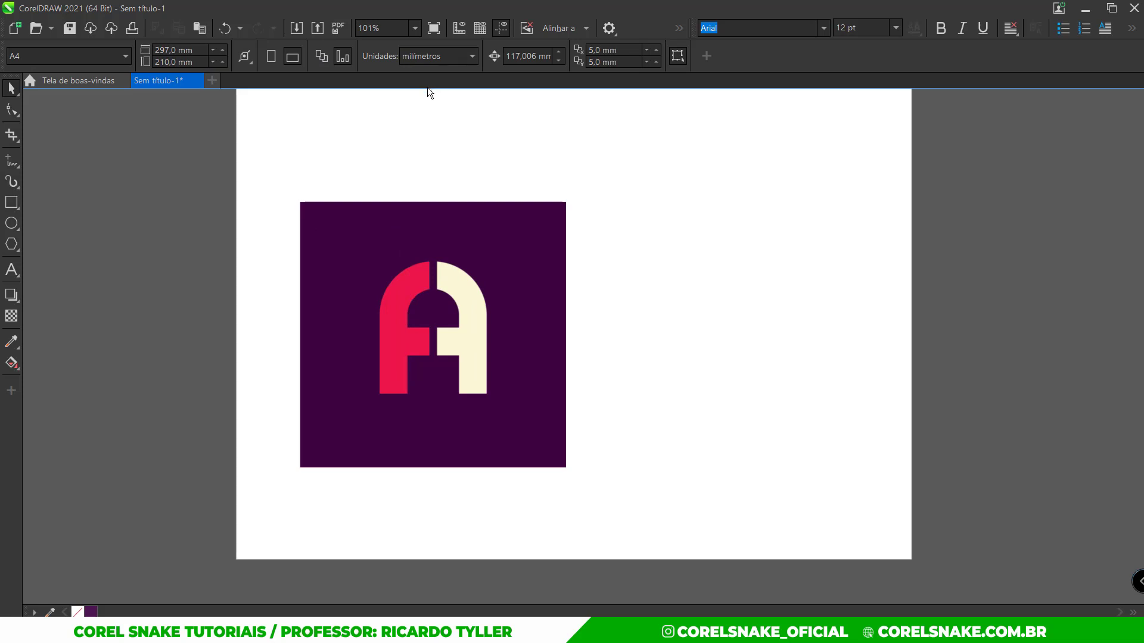
key(alt+shift+r)
mouse_move(444, 95)
mouse_down()
mouse_move(436, 241)
mouse_move(457, 267)
mouse_up()
drag(424, 95, 488, 399)
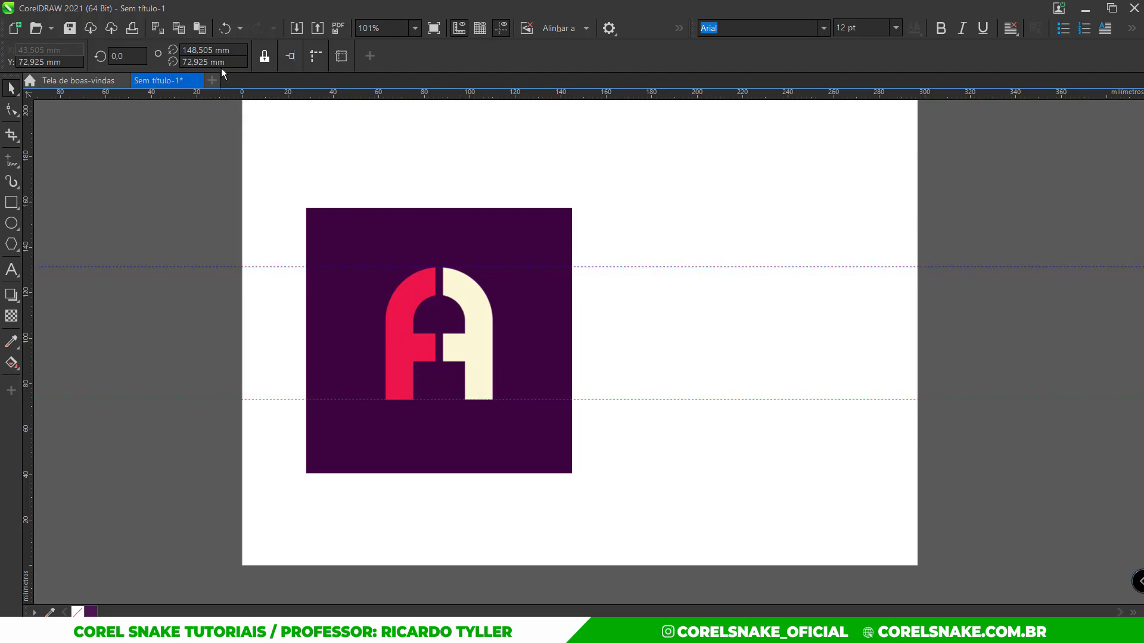
Step: Draw a 117.006 × 116.914 mm rectangle over the logo square
click(275, 218)
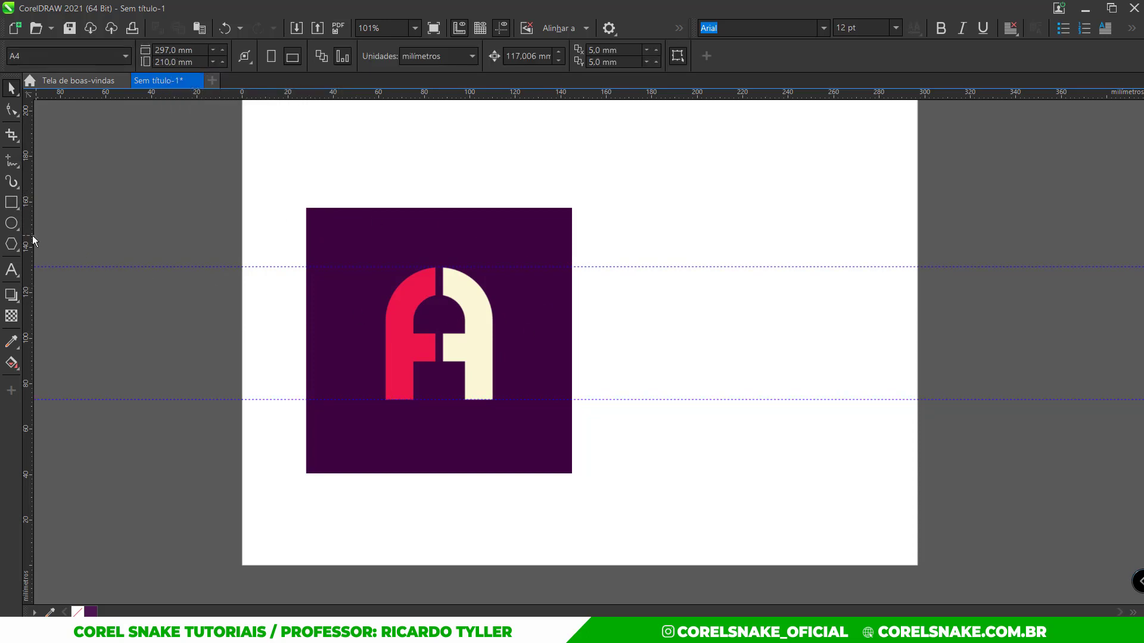
click(11, 201)
drag(306, 208, 572, 473)
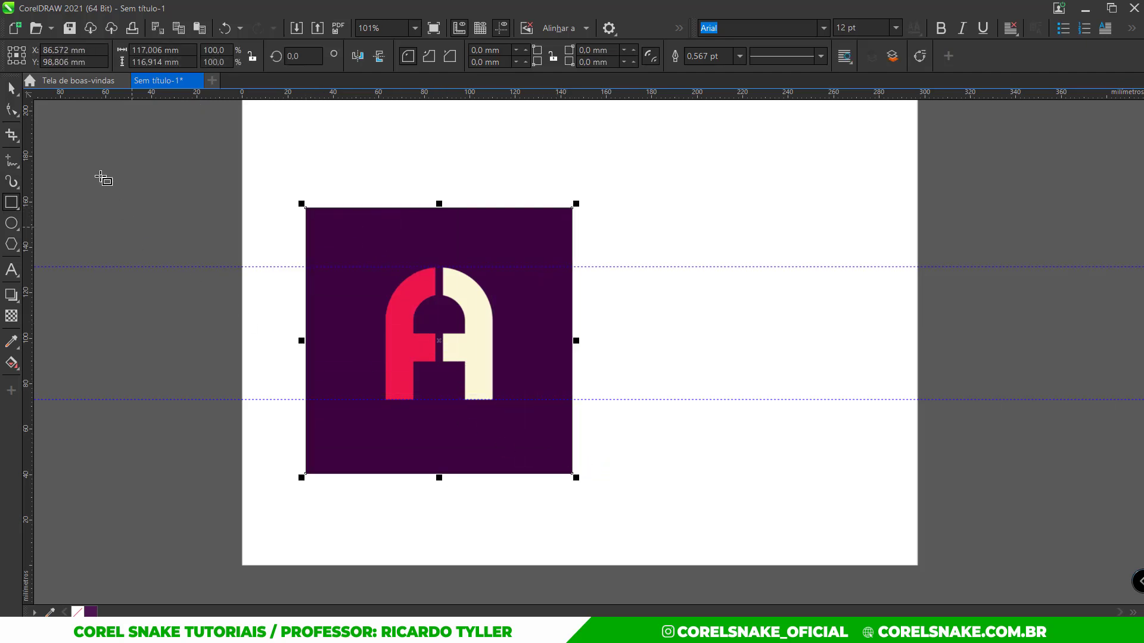
Step: Fill the new rectangle, remove its outline, and nudge it flush right of the logo
click(11, 88)
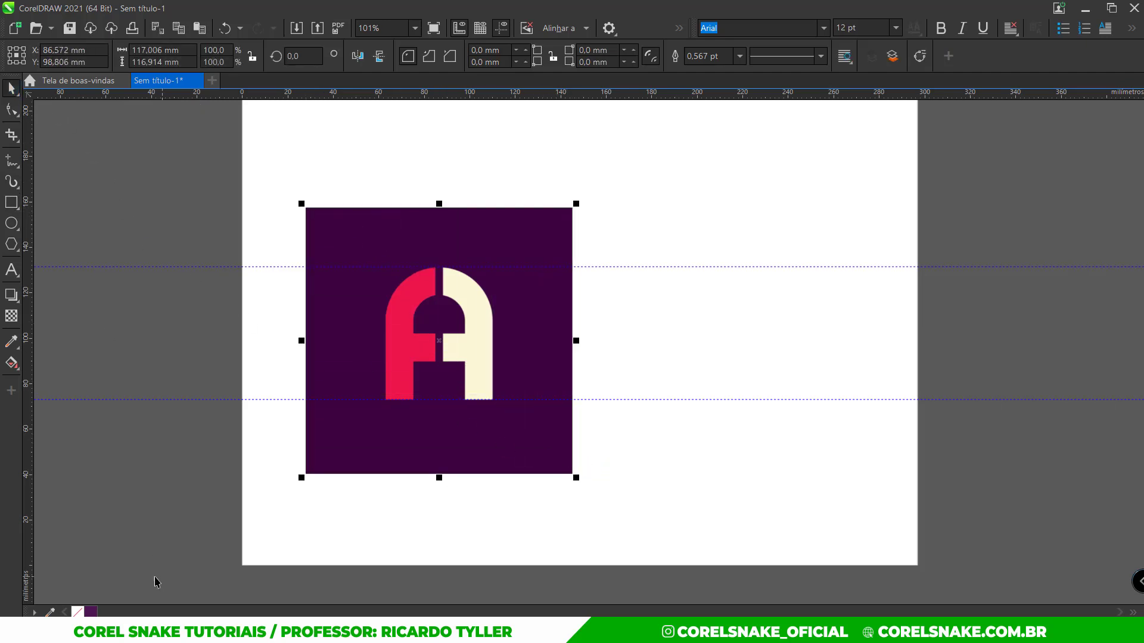
click(93, 613)
right_click(77, 612)
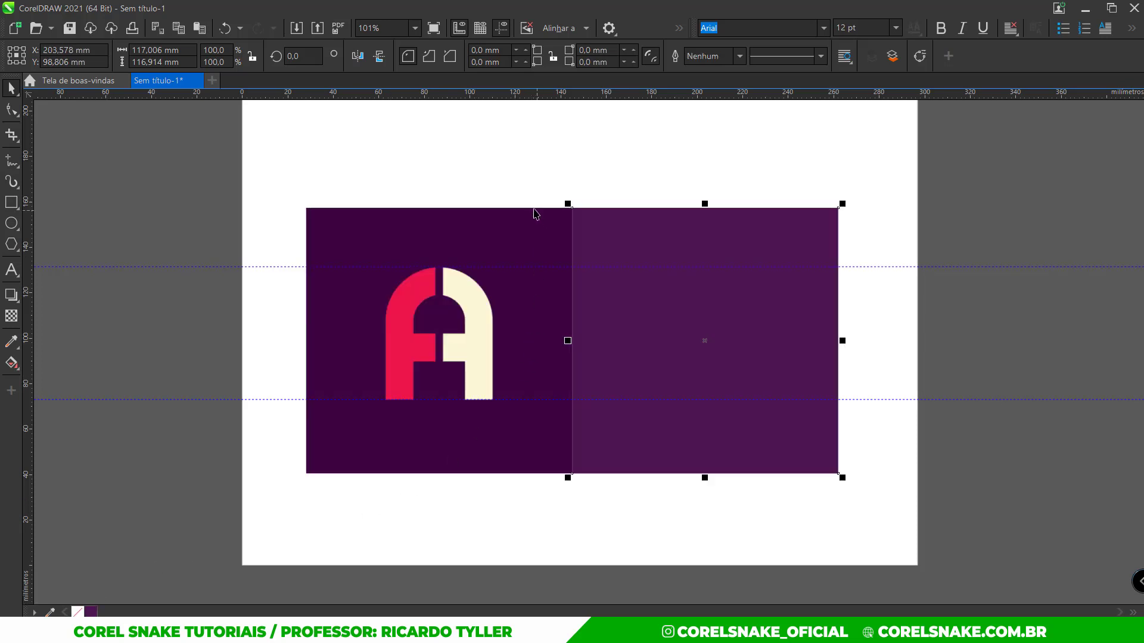
click(516, 184)
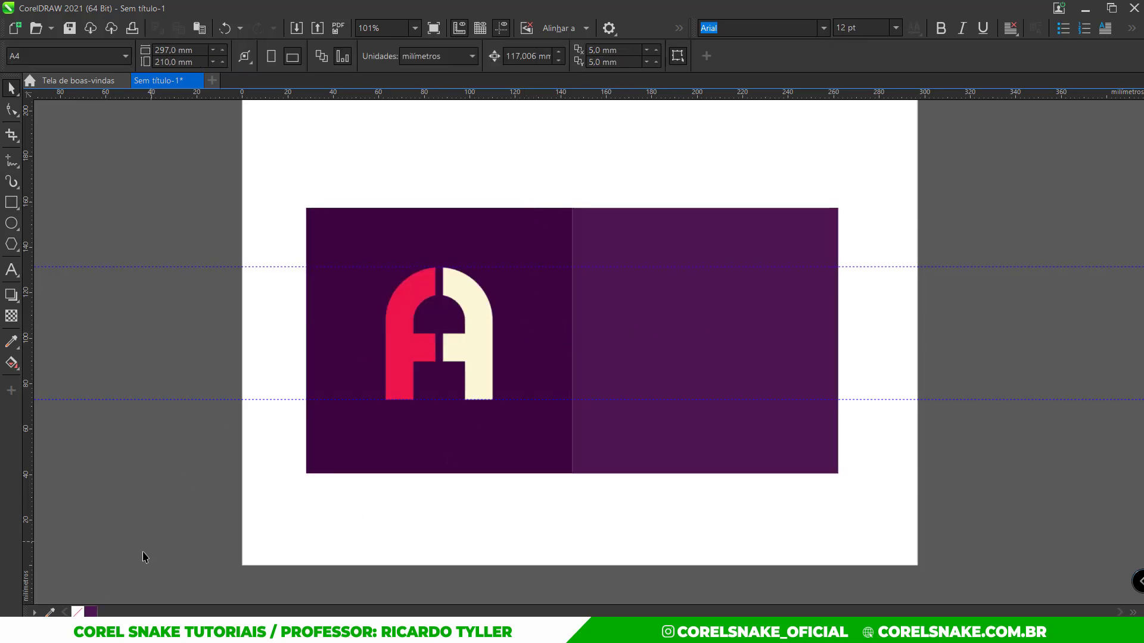
Step: Sample the logo's dark purple into the document palette and fill the right panel with it
click(51, 612)
click(348, 310)
click(106, 613)
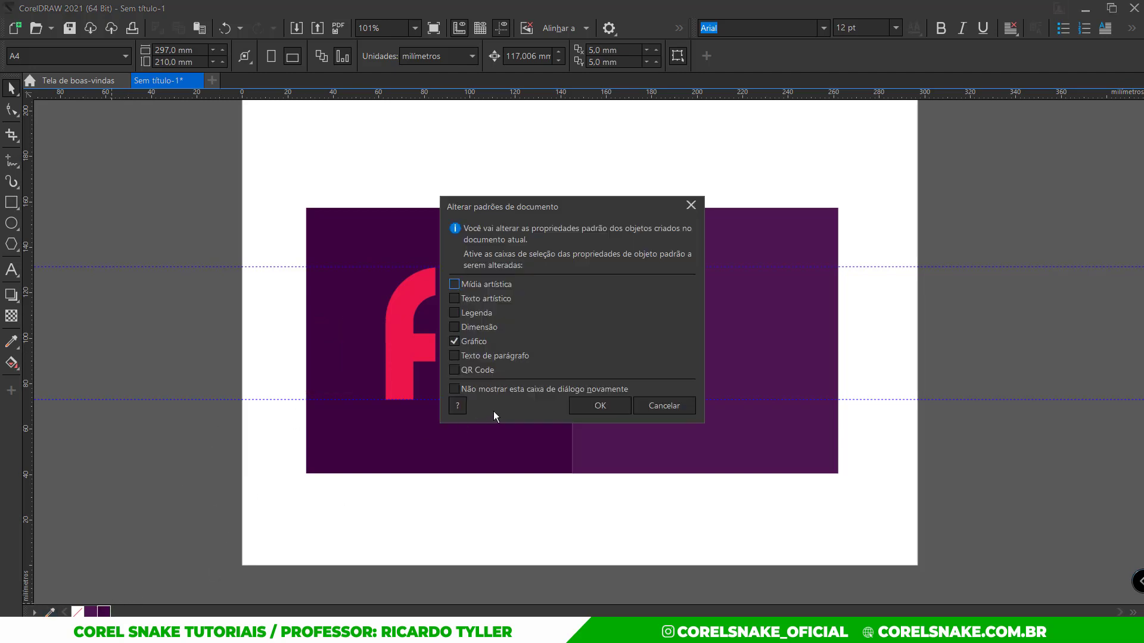
click(694, 203)
click(692, 256)
click(104, 612)
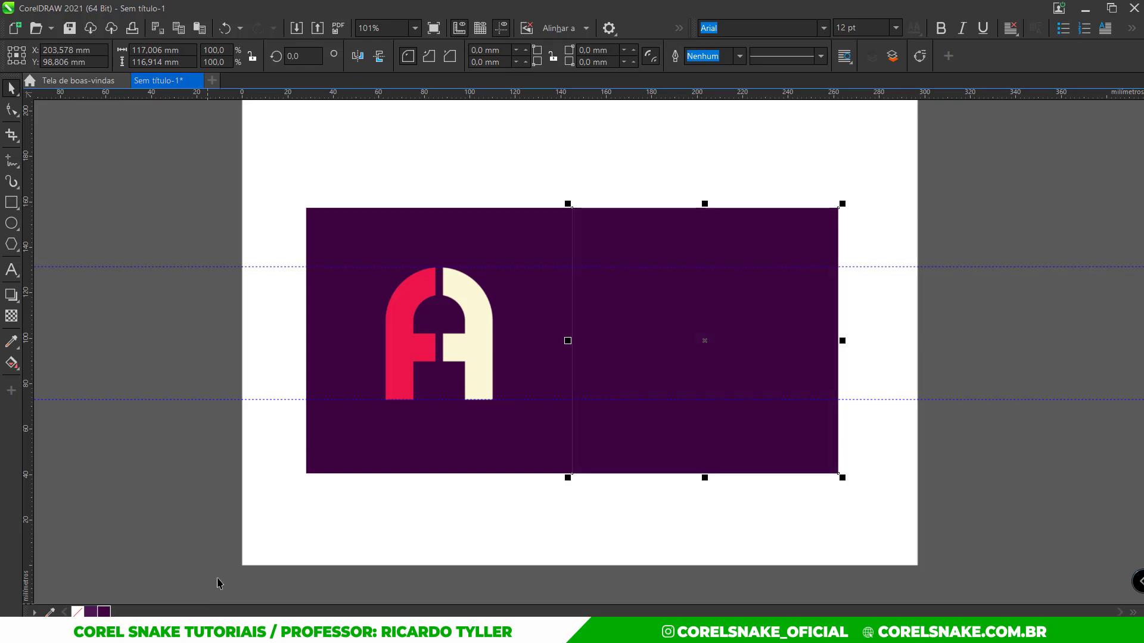
click(887, 234)
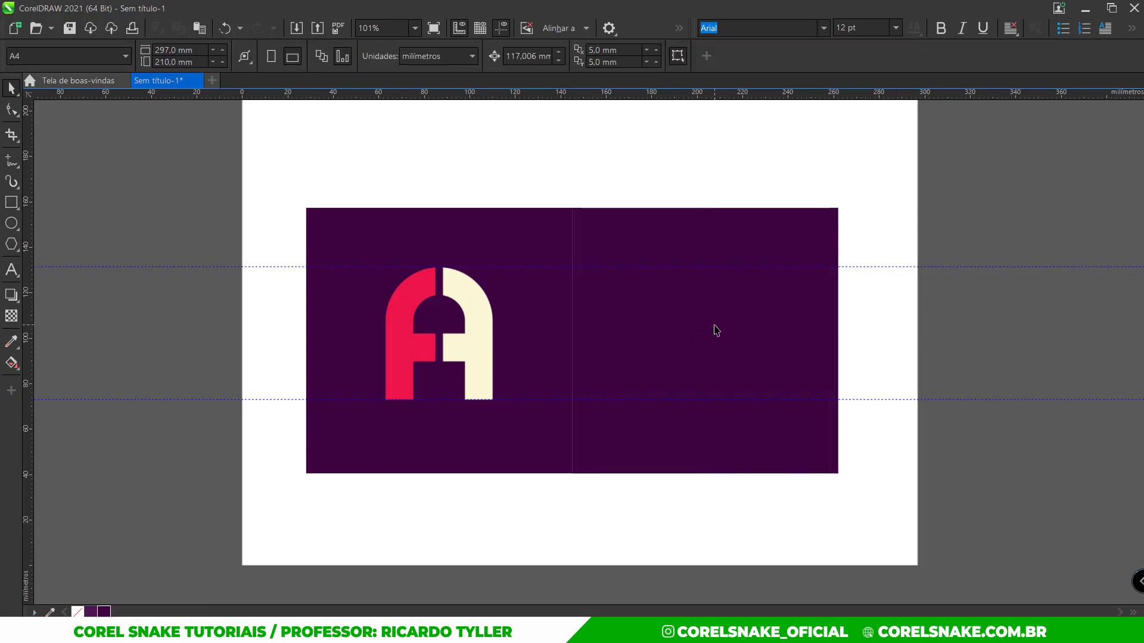
Step: Enable Snap to Guidelines and draw a rectangle between the two guides on the right panel
click(12, 202)
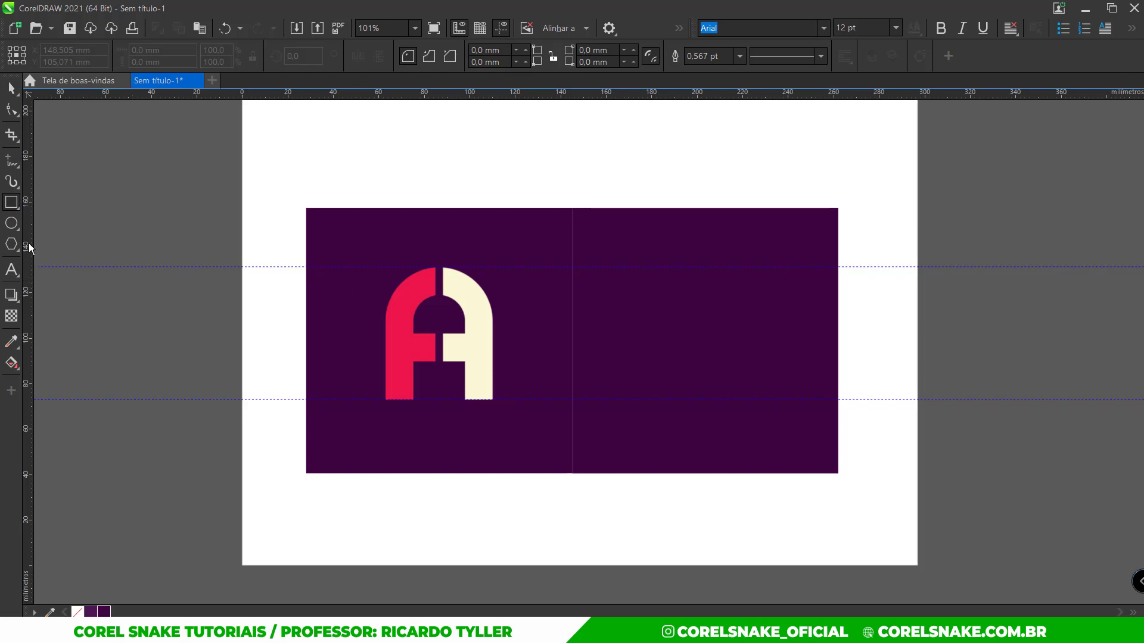
click(586, 30)
click(581, 94)
drag(639, 268, 750, 399)
click(12, 88)
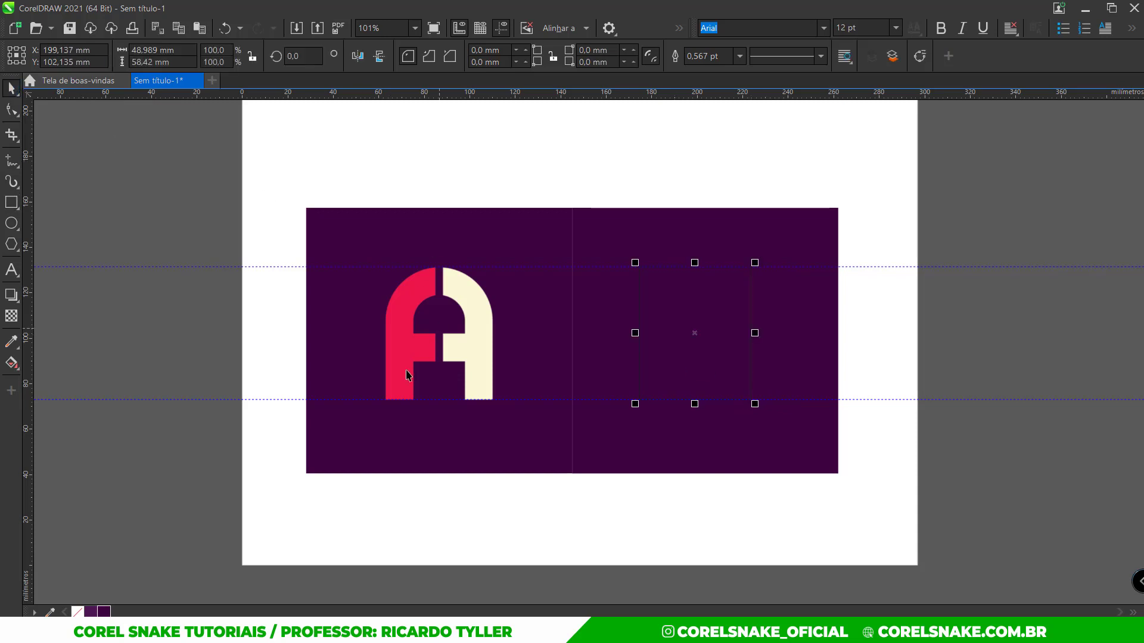
Step: Add the logo's pink and cream to the palette, then fill the rectangle cream with no outline
click(50, 612)
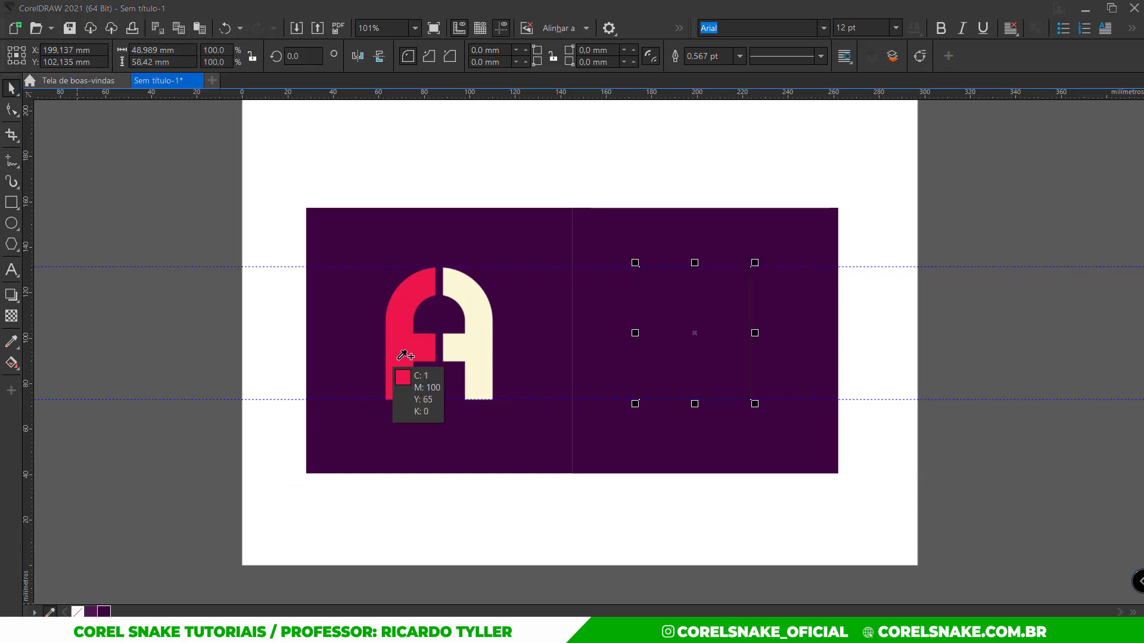
click(400, 364)
click(471, 372)
click(130, 612)
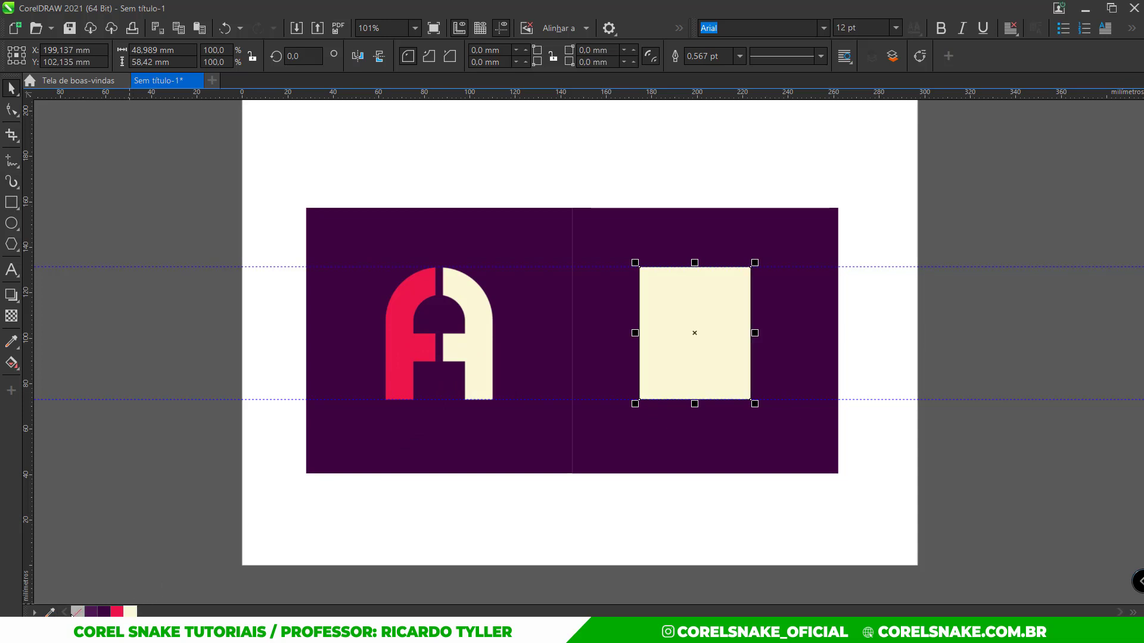
right_click(78, 612)
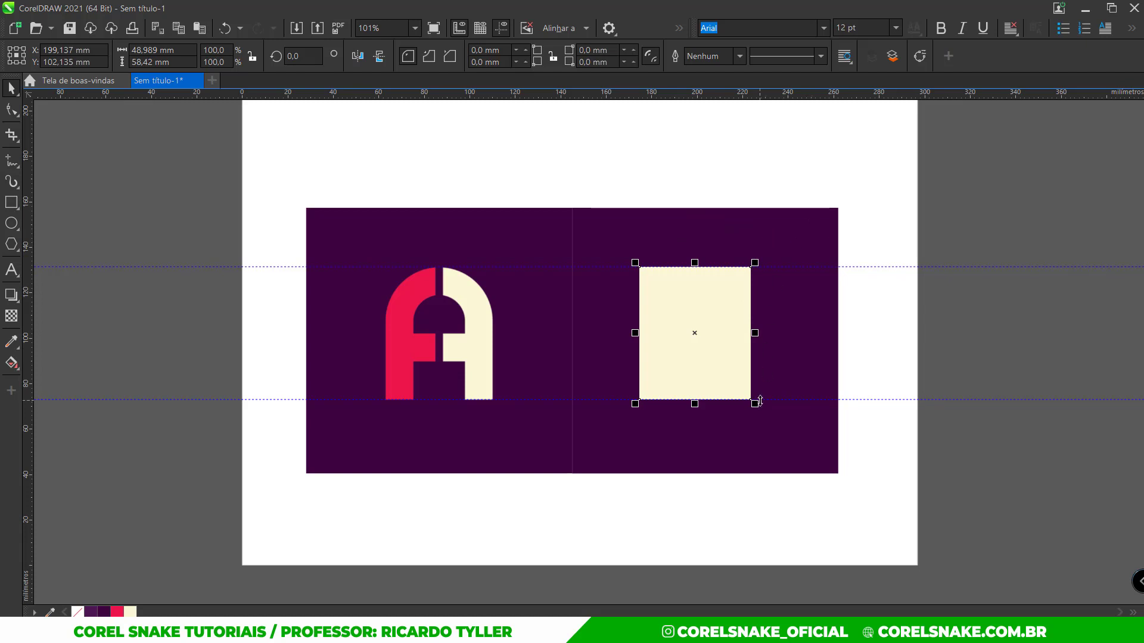
Step: Centre the cream rectangle horizontally on the right purple panel
shift+click(731, 247)
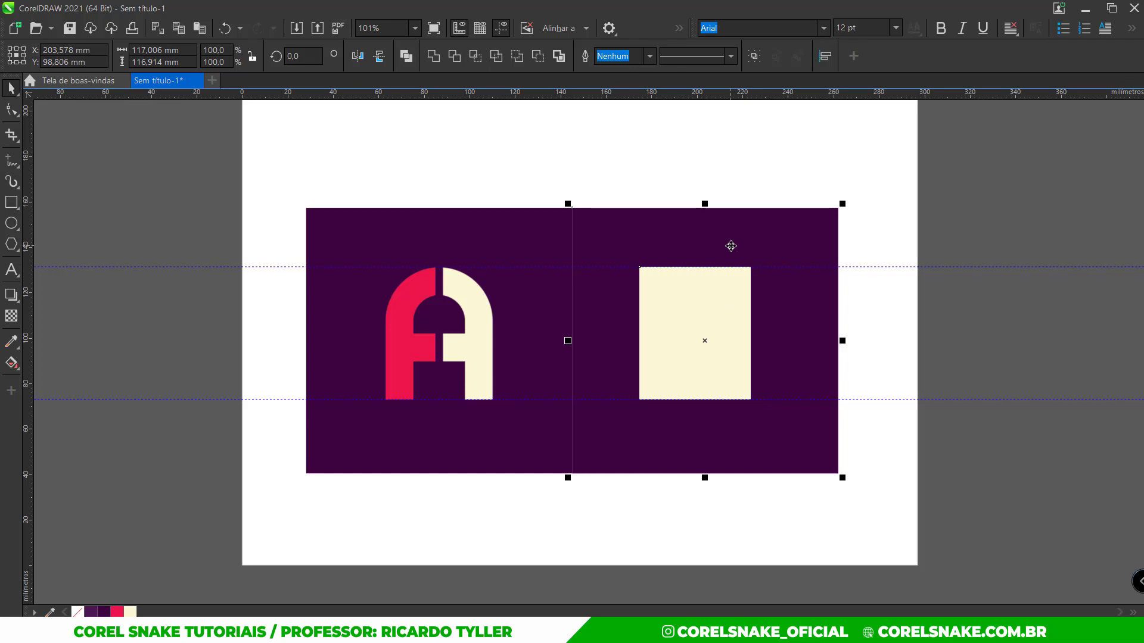
key(c)
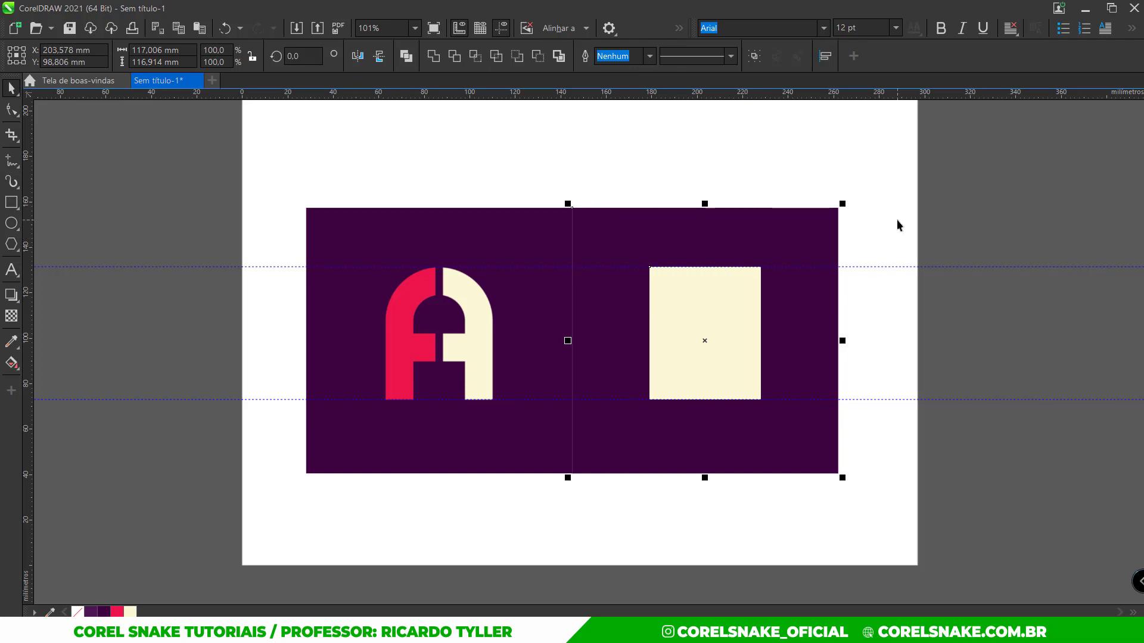
click(855, 222)
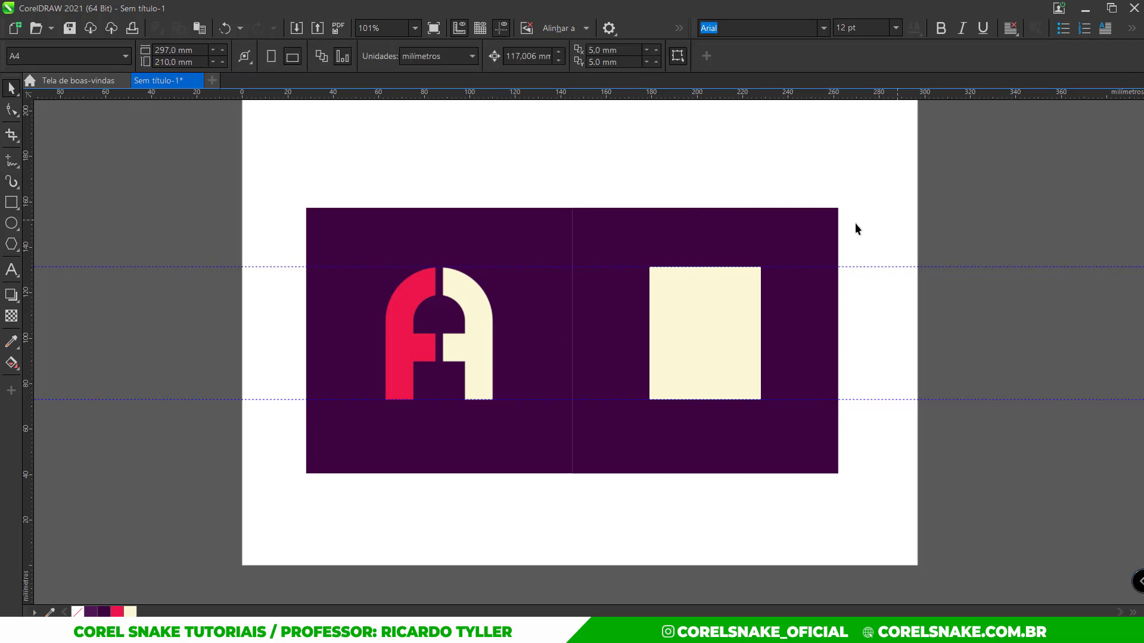
Step: Round the cream rectangle's top corners to 24.494 mm, forming an arch
click(705, 309)
click(862, 308)
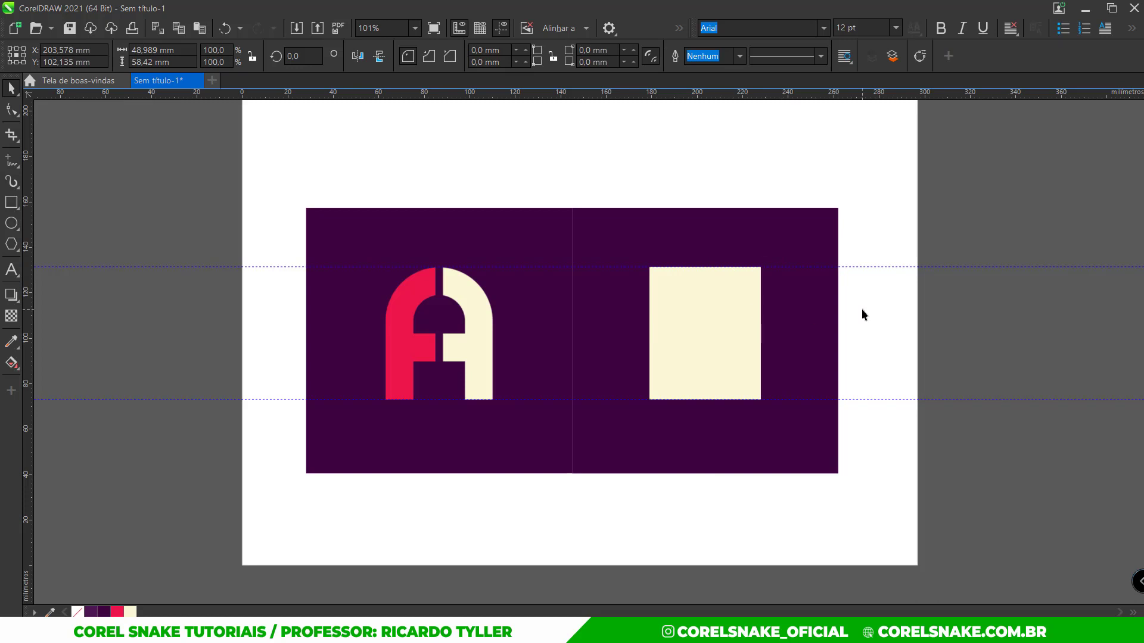
click(749, 314)
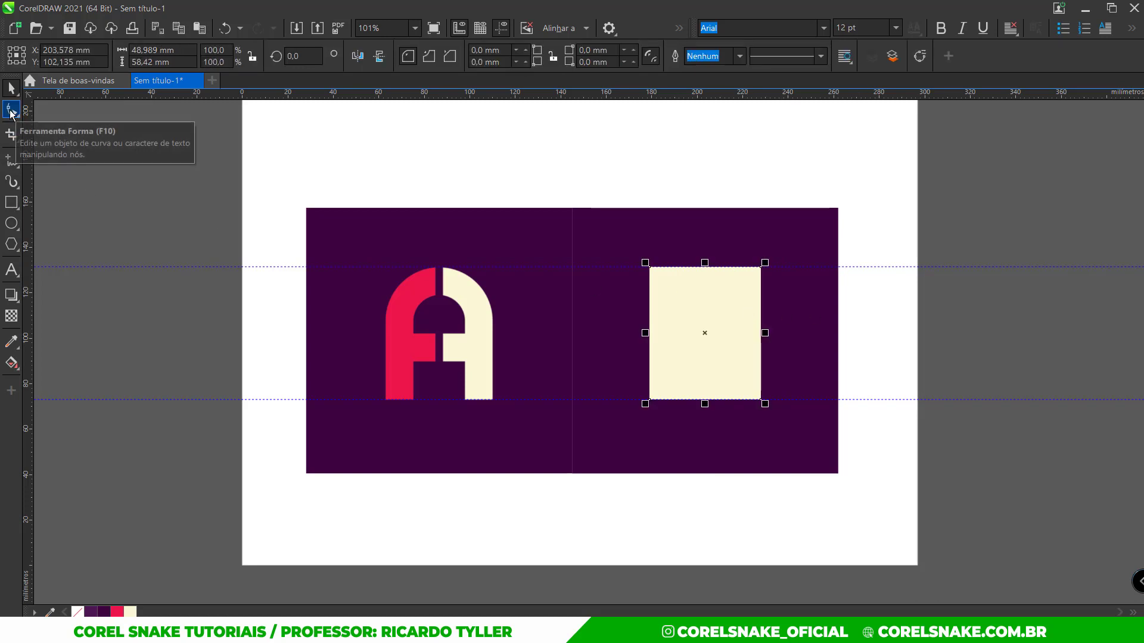
click(11, 110)
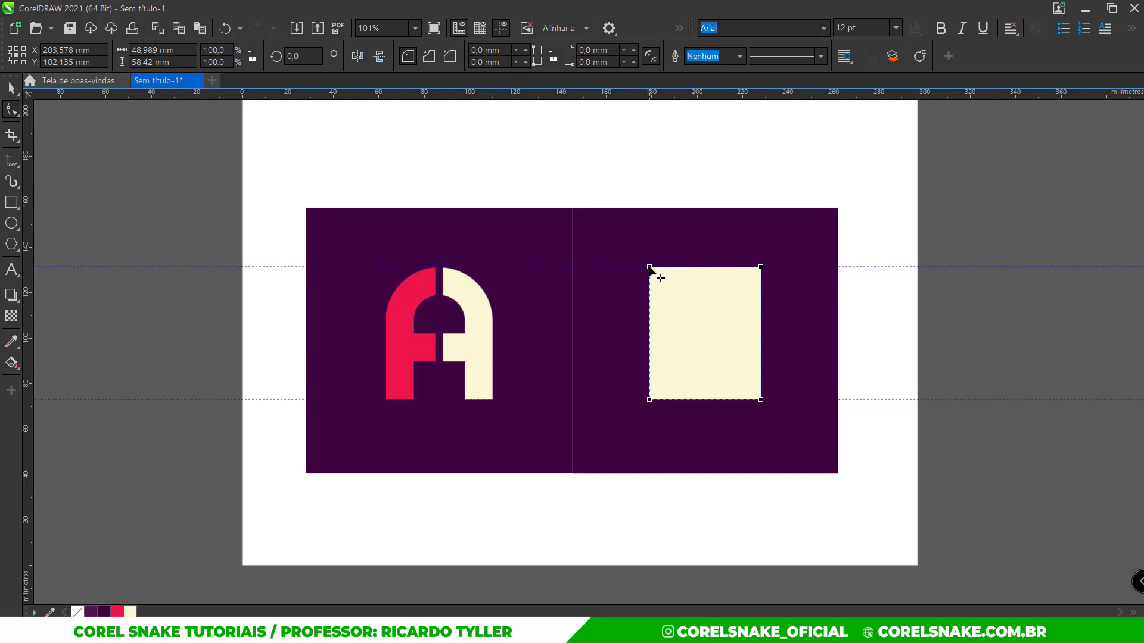
mouse_move(649, 268)
mouse_down()
mouse_move(678, 353)
mouse_move(703, 322)
mouse_up()
drag(761, 268, 751, 317)
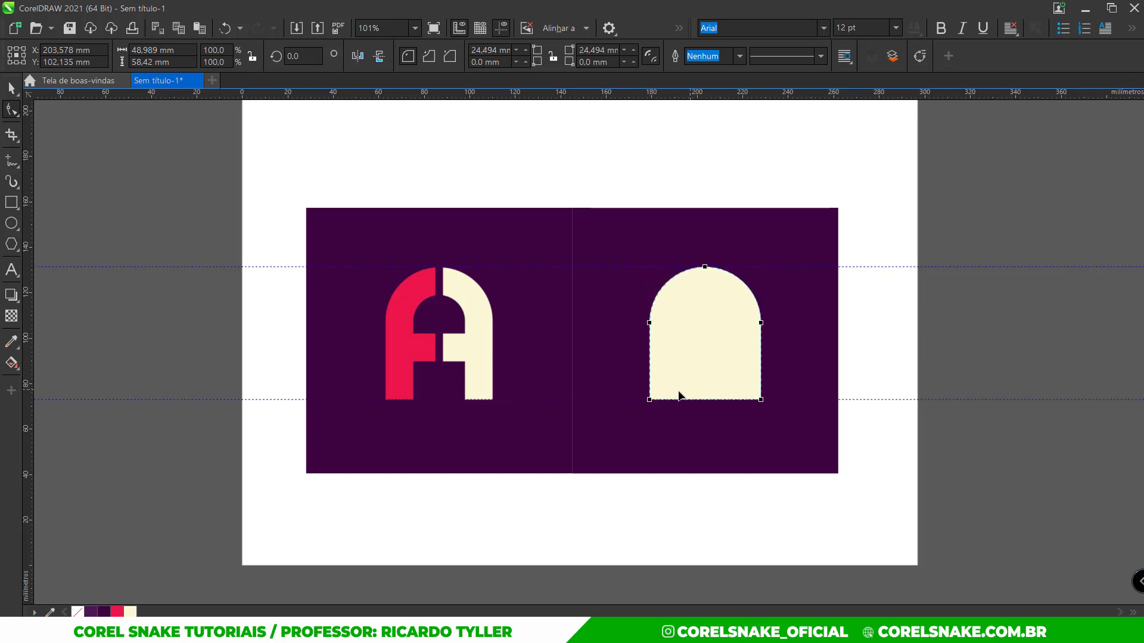
click(11, 88)
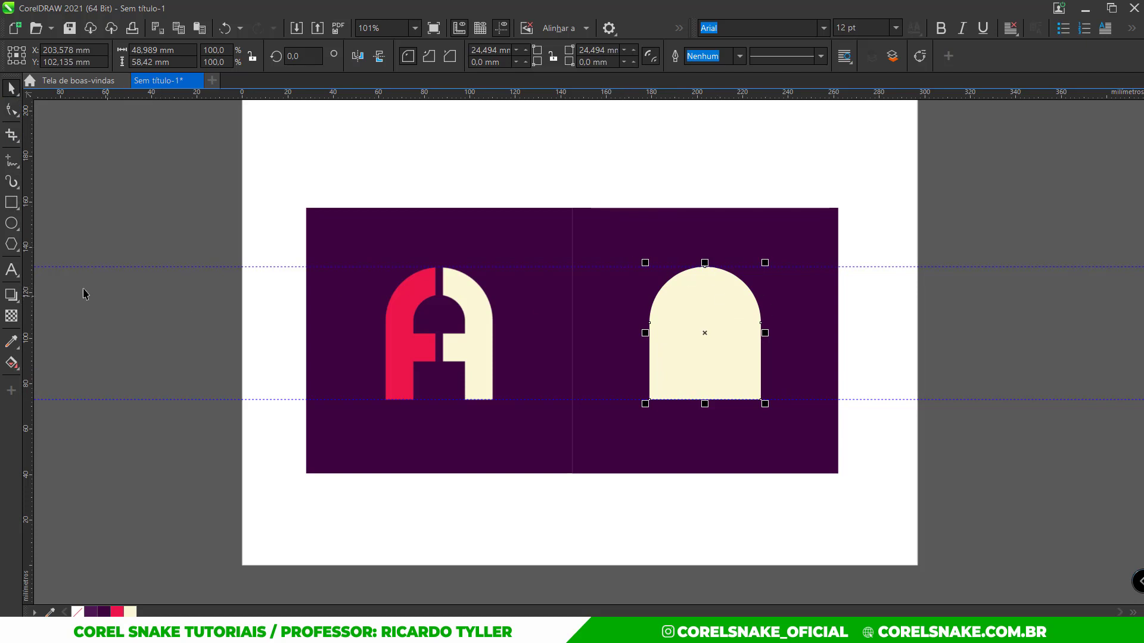
click(12, 205)
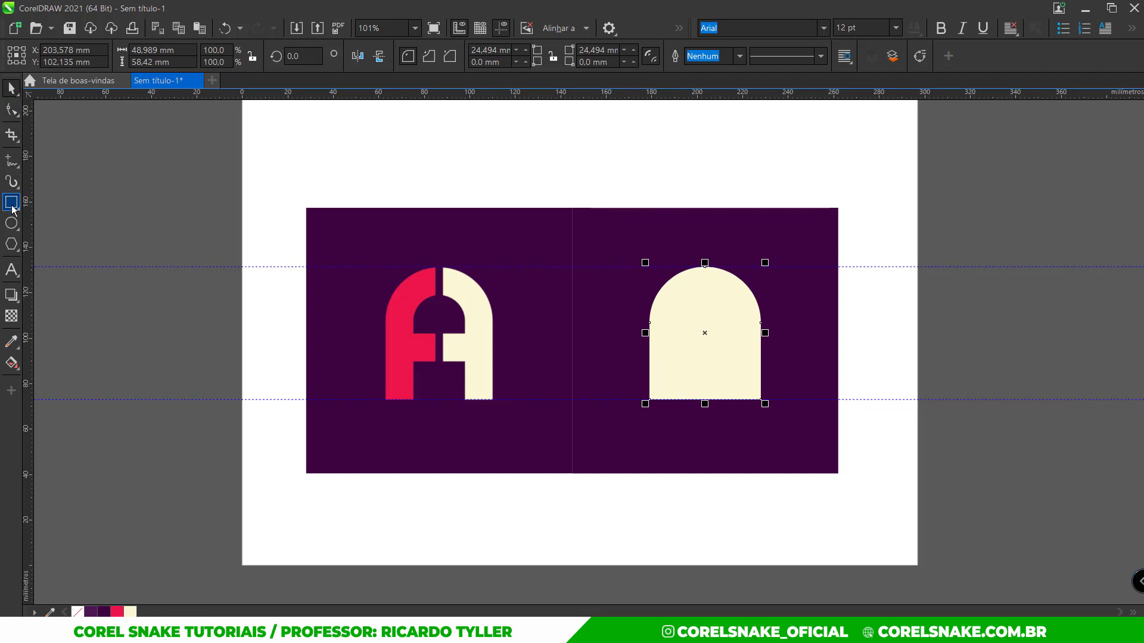
click(13, 296)
Step: Add an inward contour to the cream arch and a guide level with the opening's top
click(71, 316)
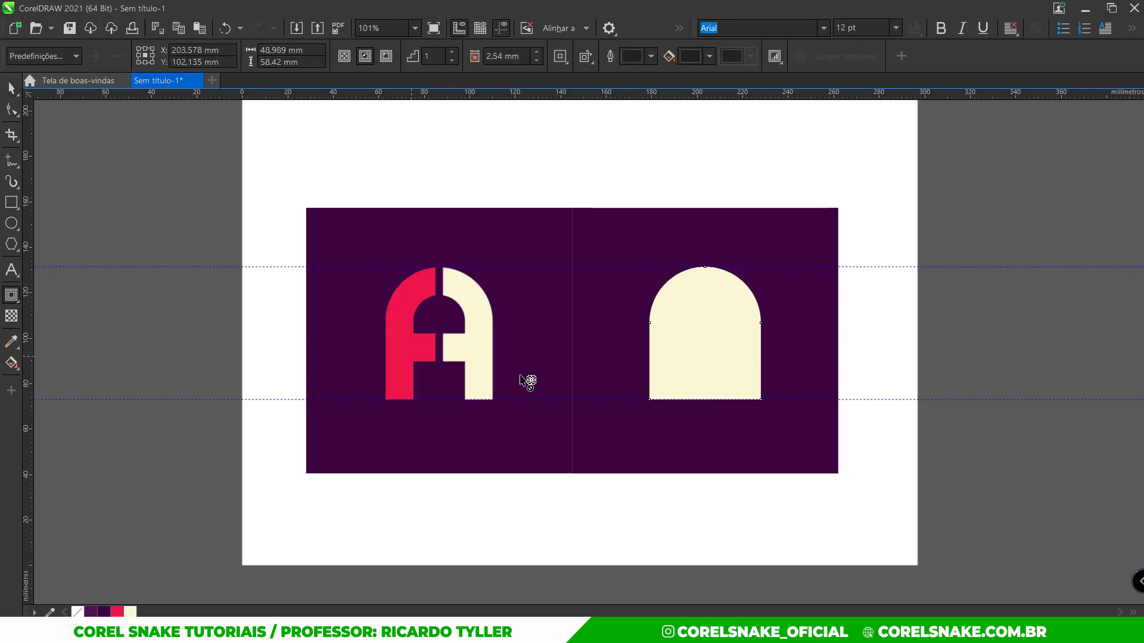
drag(668, 340, 736, 347)
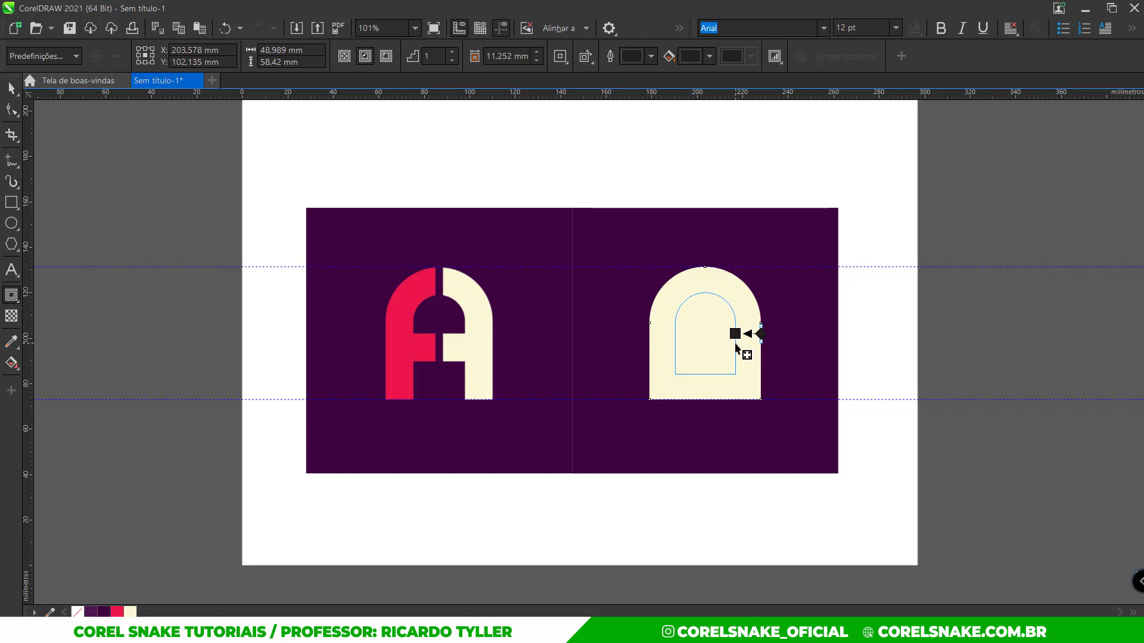
click(10, 88)
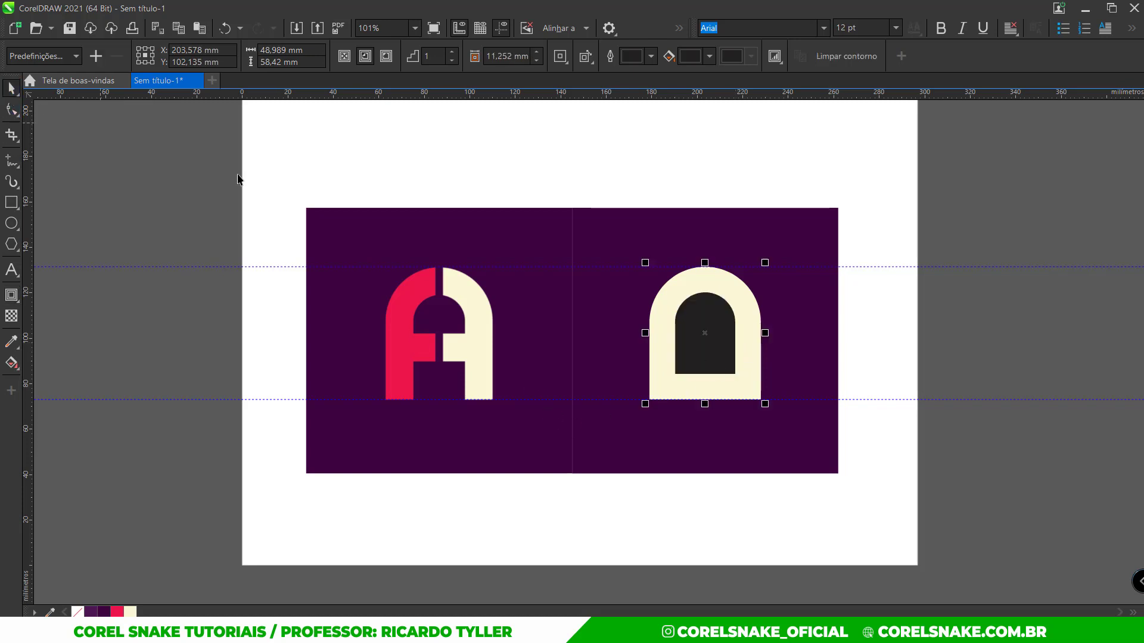
drag(415, 95, 476, 295)
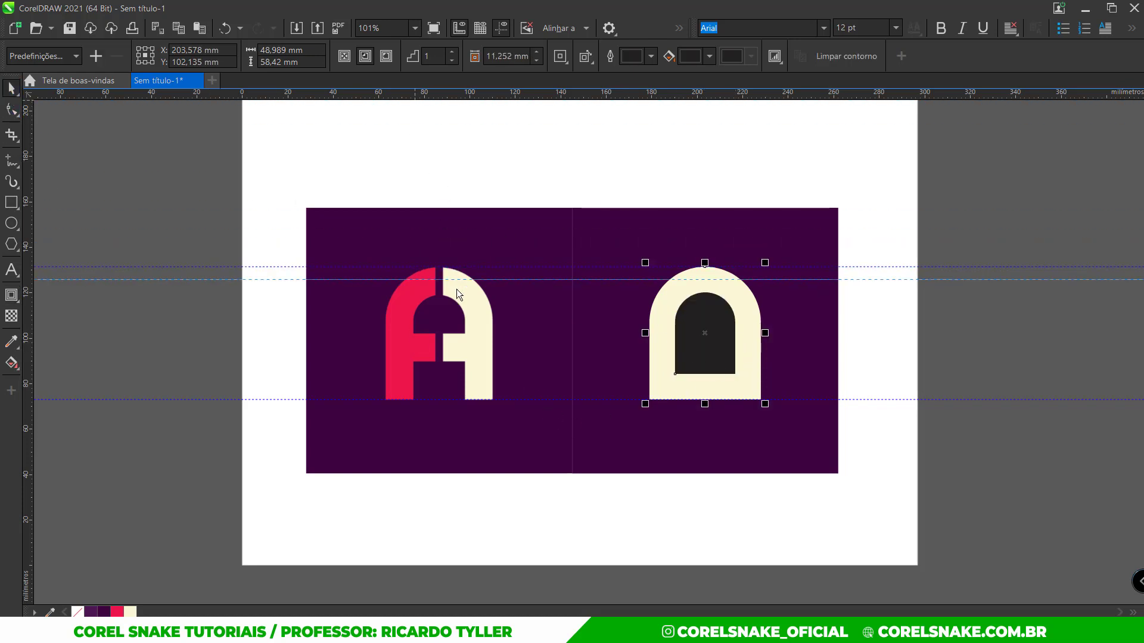
Step: Adjust the contour so the cream band is 12.507 mm thick
click(712, 320)
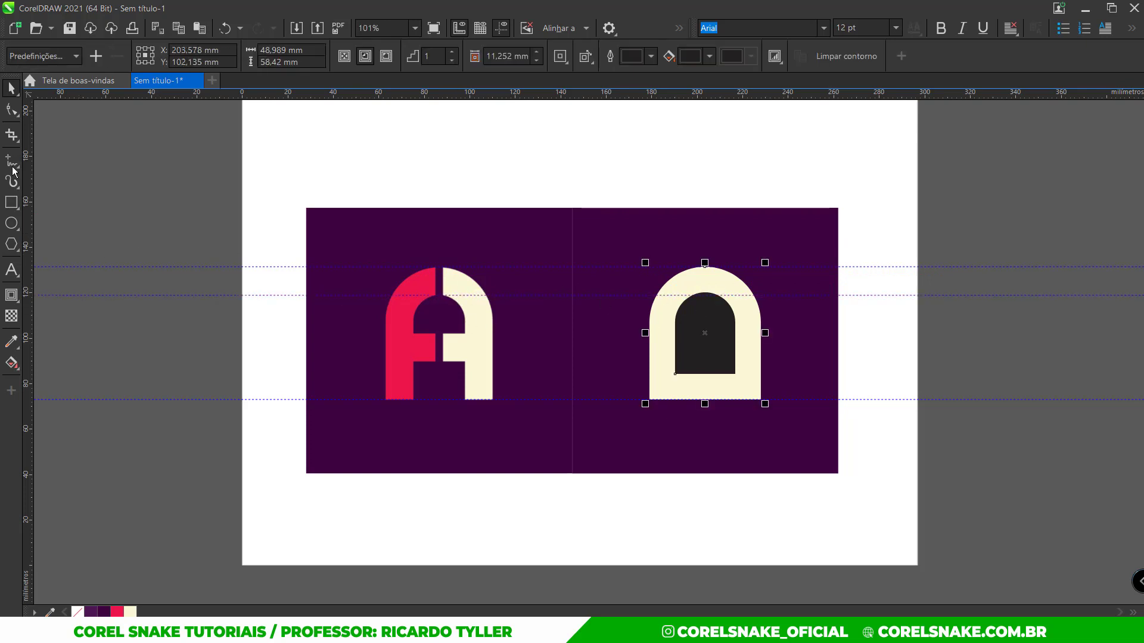
click(12, 294)
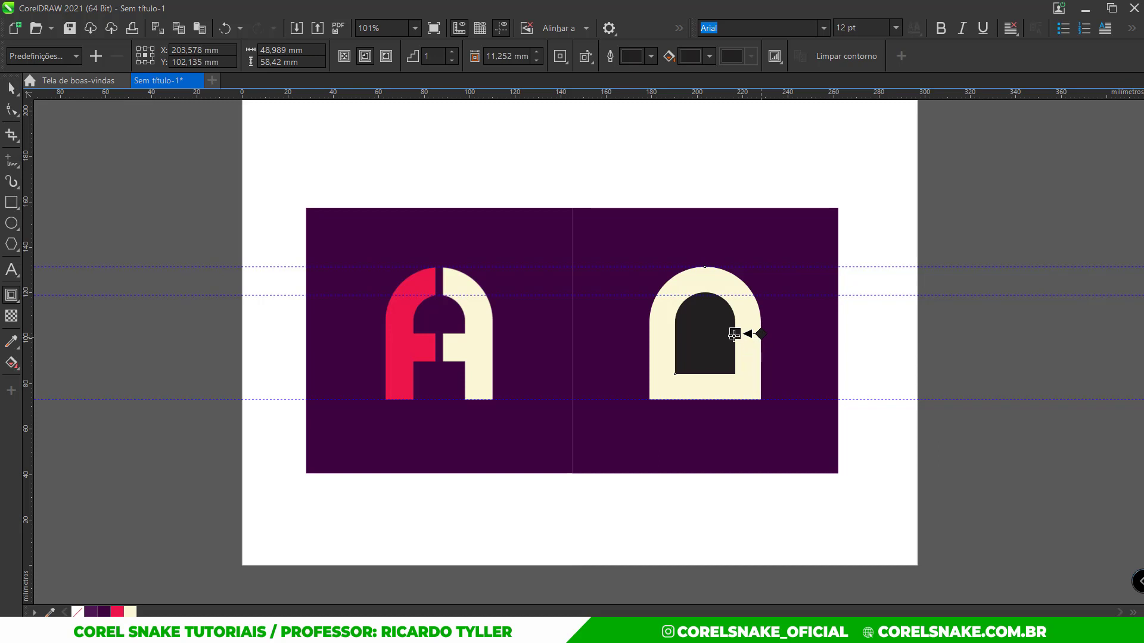
drag(734, 334, 739, 338)
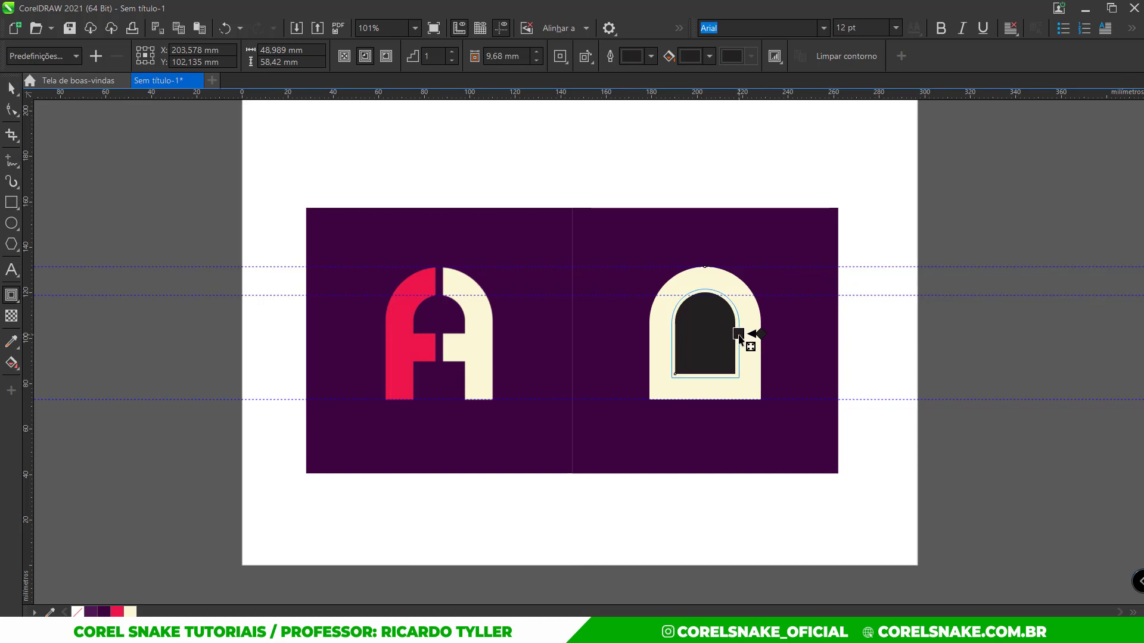
scroll(739, 338, up, 1)
scroll(740, 336, up, 1)
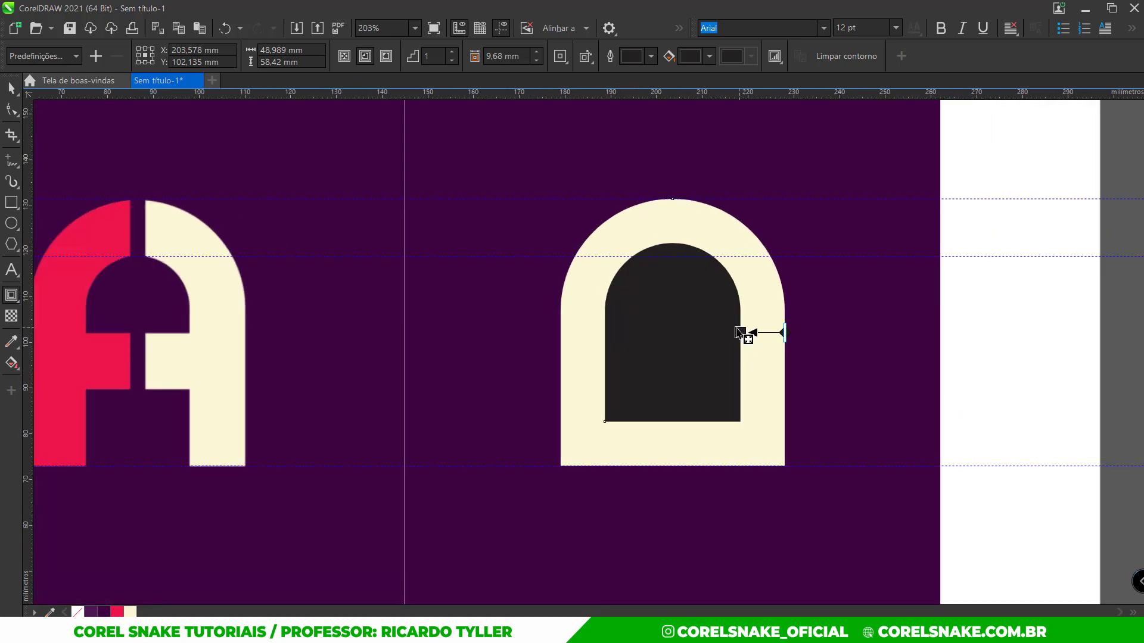
drag(739, 333, 727, 334)
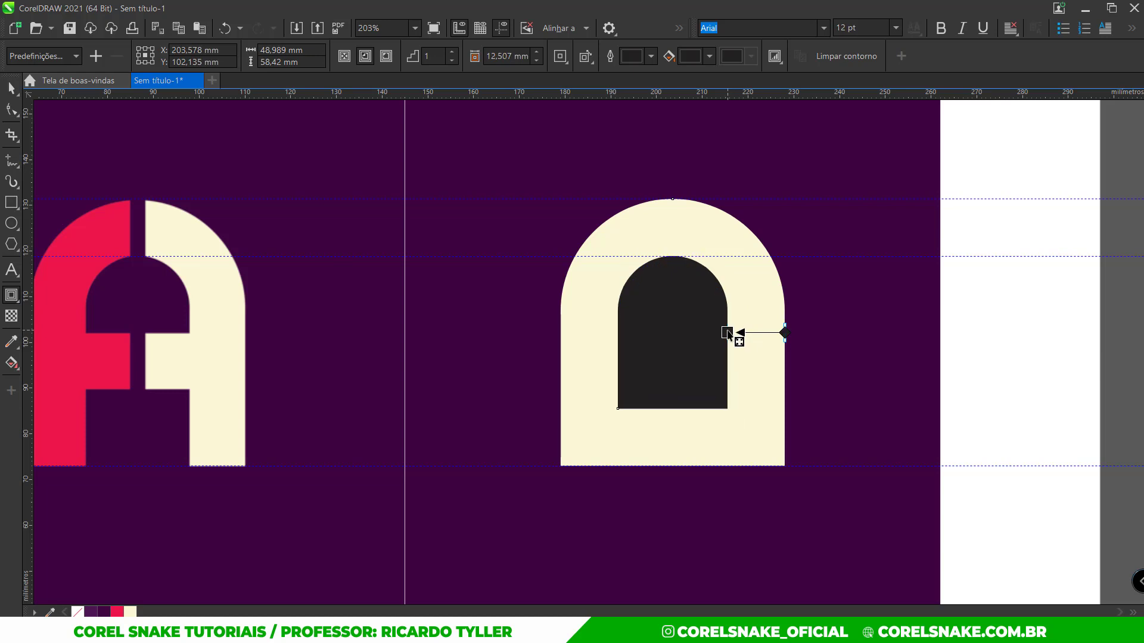
scroll(728, 332, down, 1)
scroll(718, 329, down, 1)
key(space)
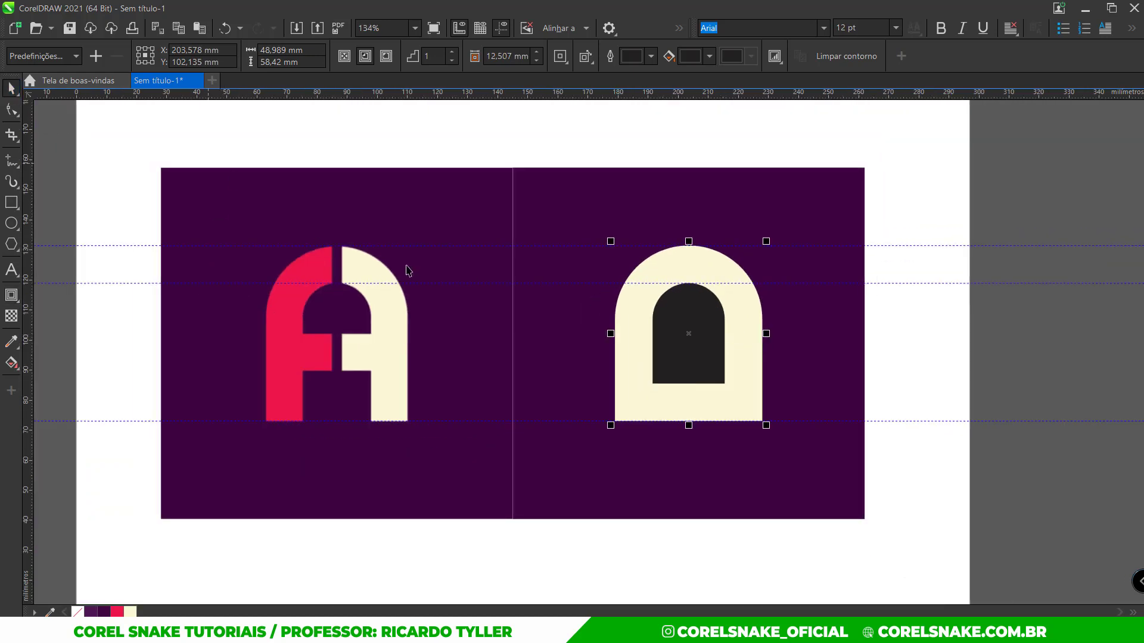
scroll(569, 333, down, 1)
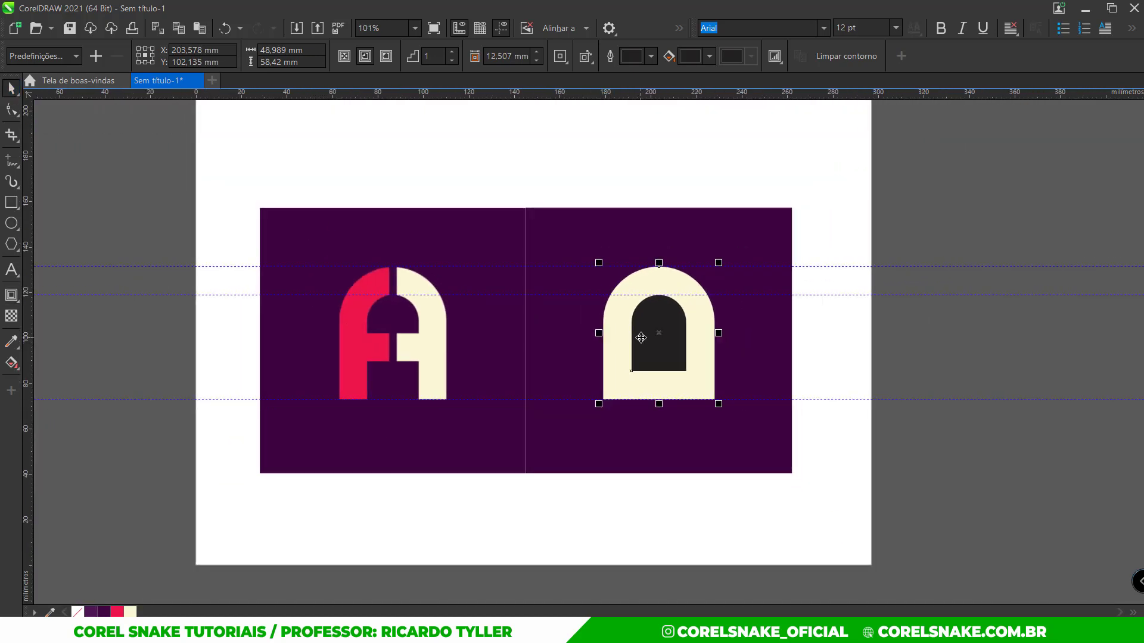
right_click(659, 347)
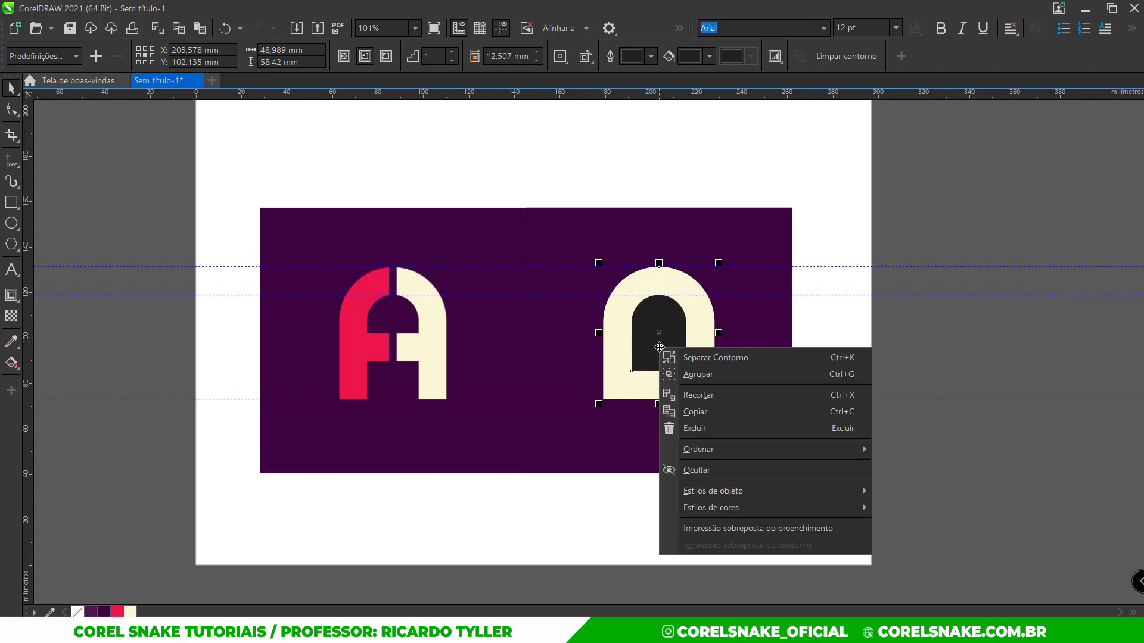
Step: Break the contour apart and select the separate dark inner arch
click(731, 358)
click(816, 359)
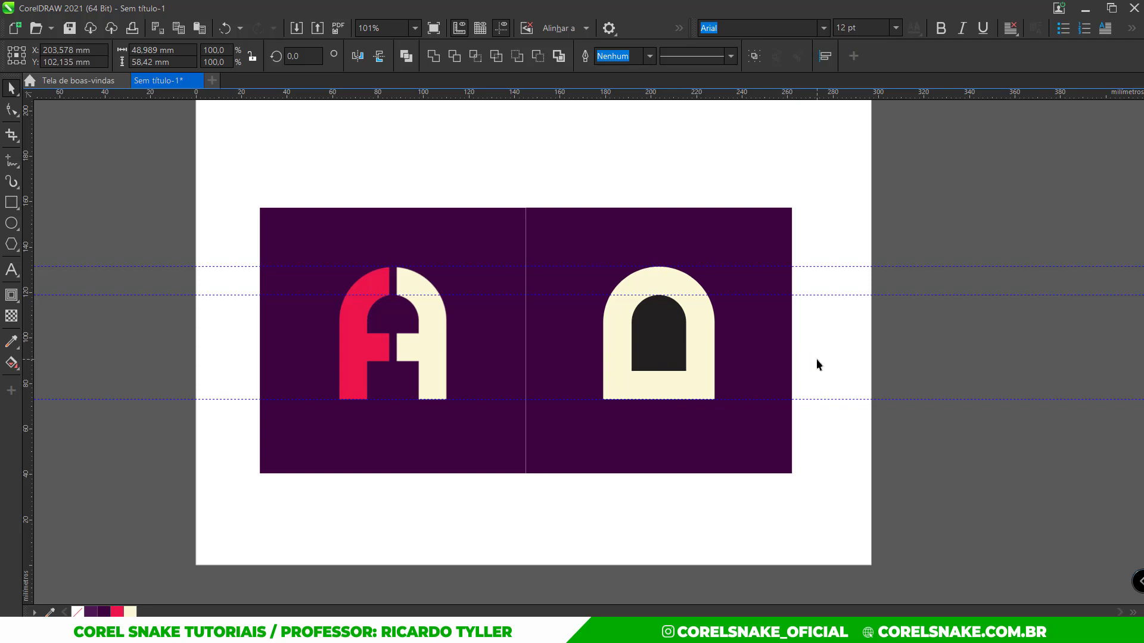
click(660, 350)
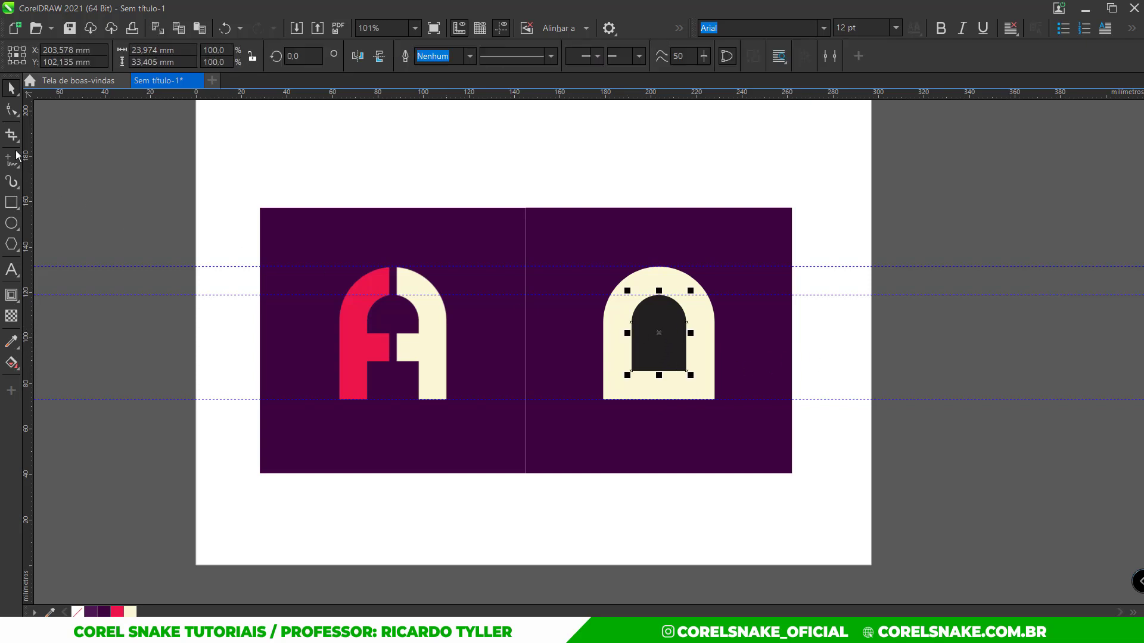
Step: Drag the dark shape's bottom nodes down below the cream arch's base
click(11, 110)
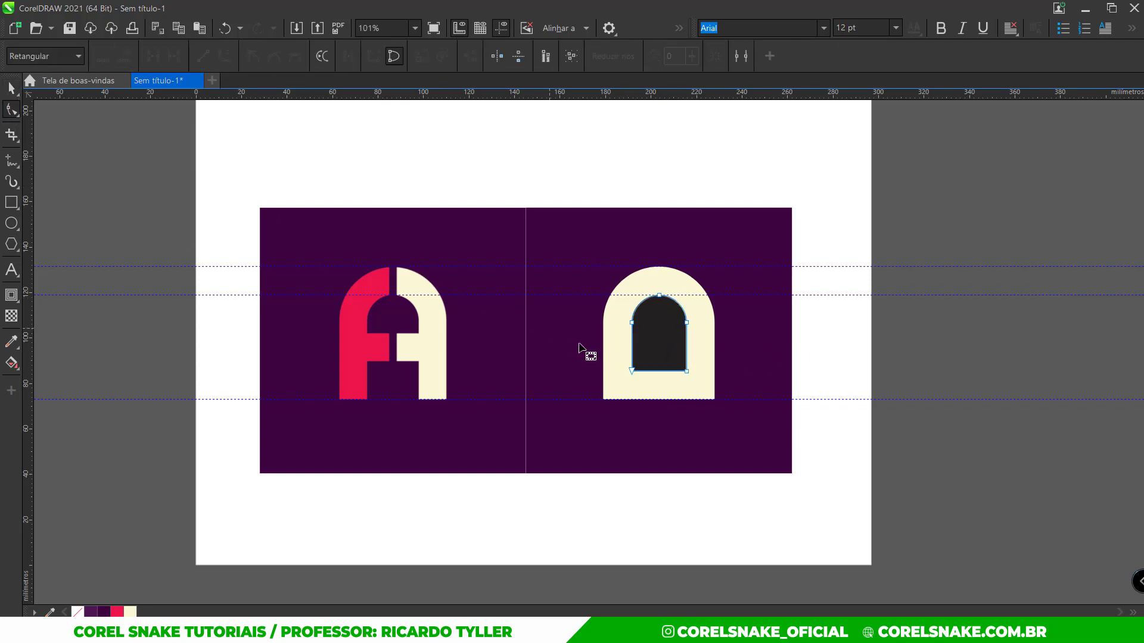
scroll(671, 380, up, 1)
drag(700, 383, 719, 385)
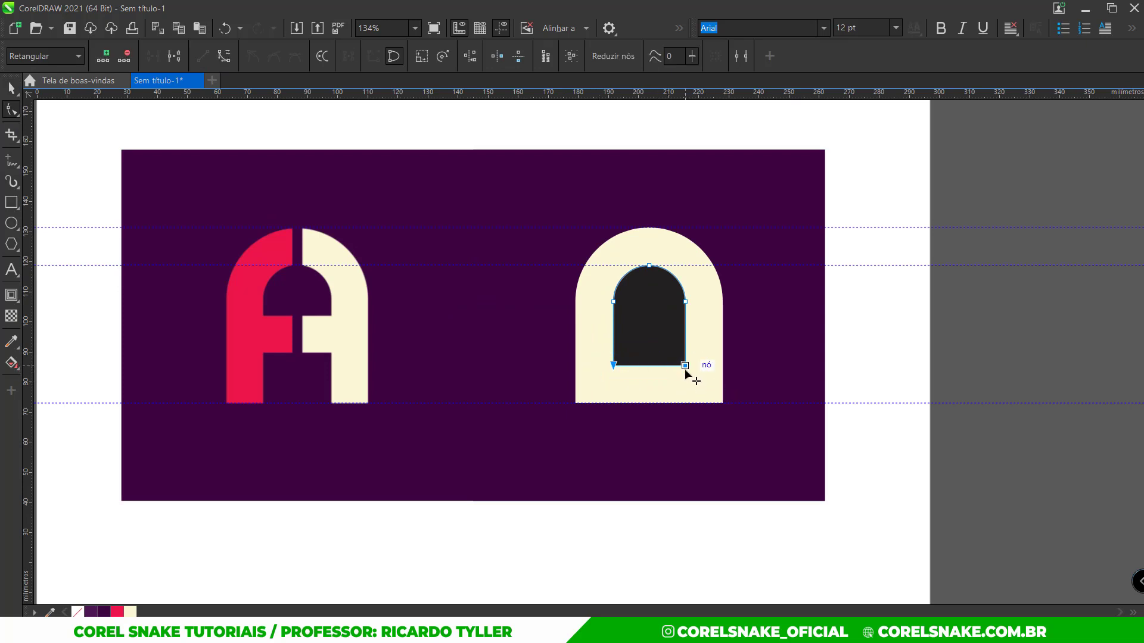
drag(685, 369, 685, 415)
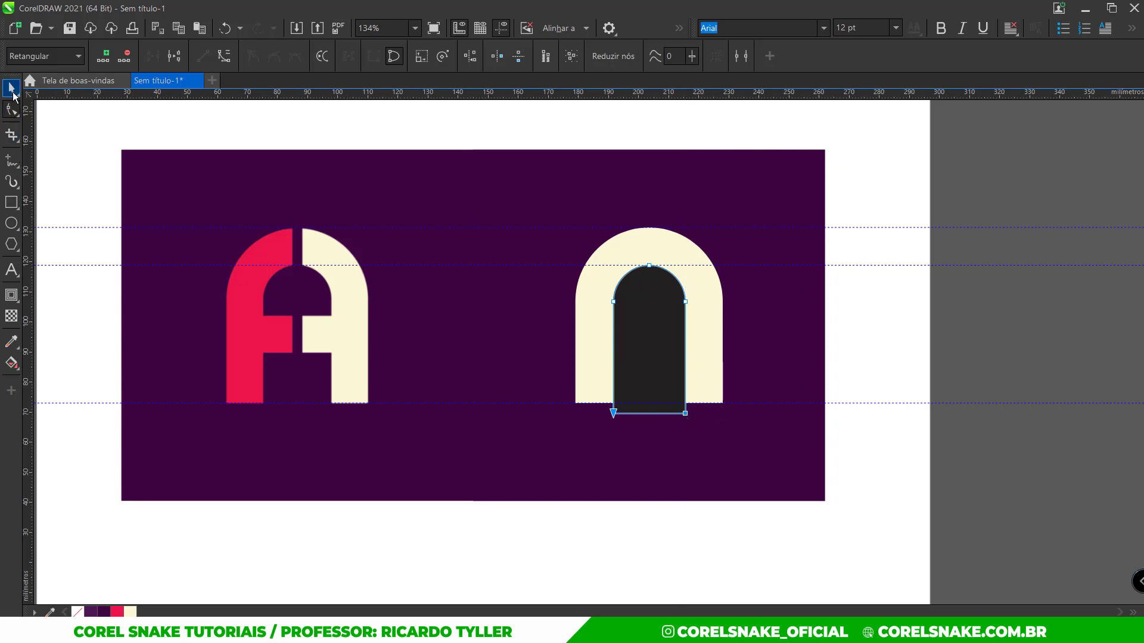
click(11, 87)
click(73, 290)
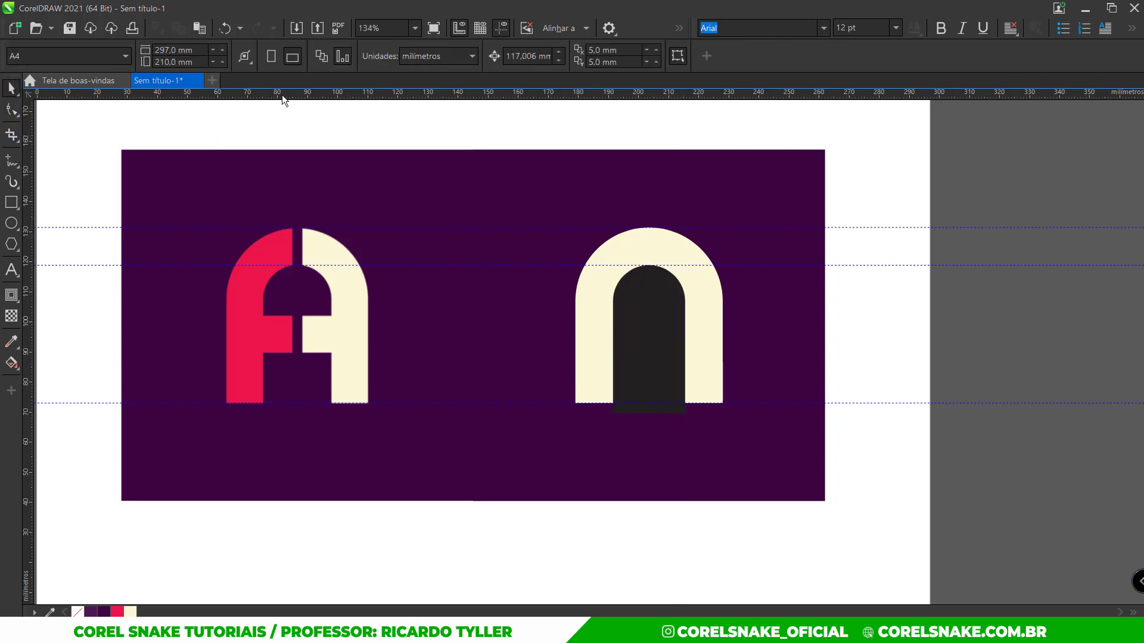
Step: Add two horizontal guides at the top and bottom of the left logo's crossbar
drag(281, 95, 317, 316)
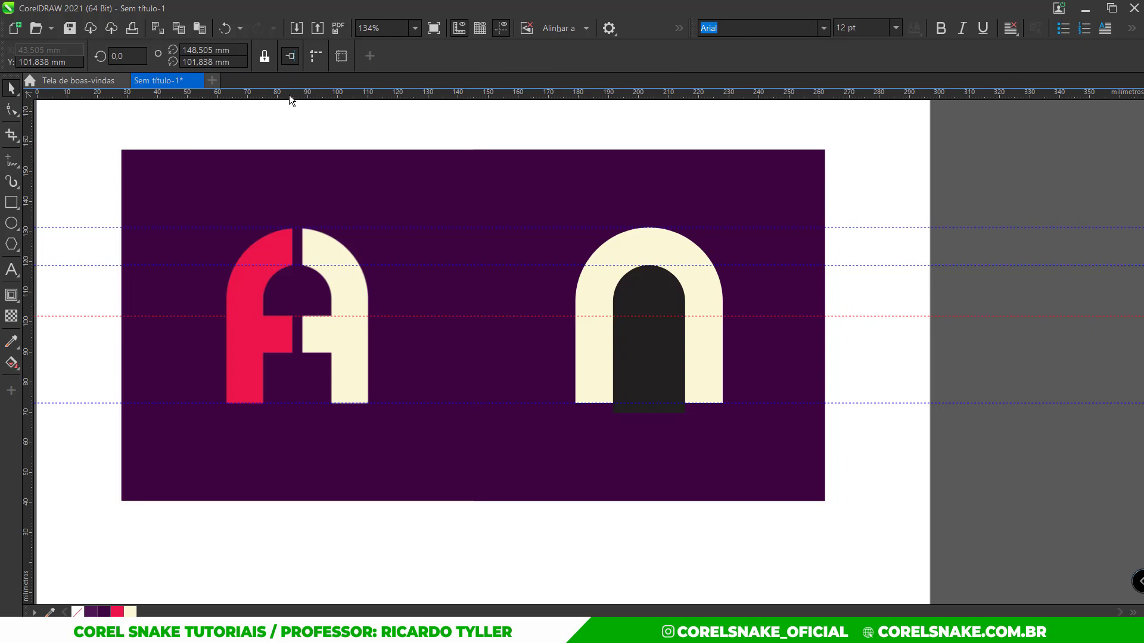
drag(288, 94, 310, 352)
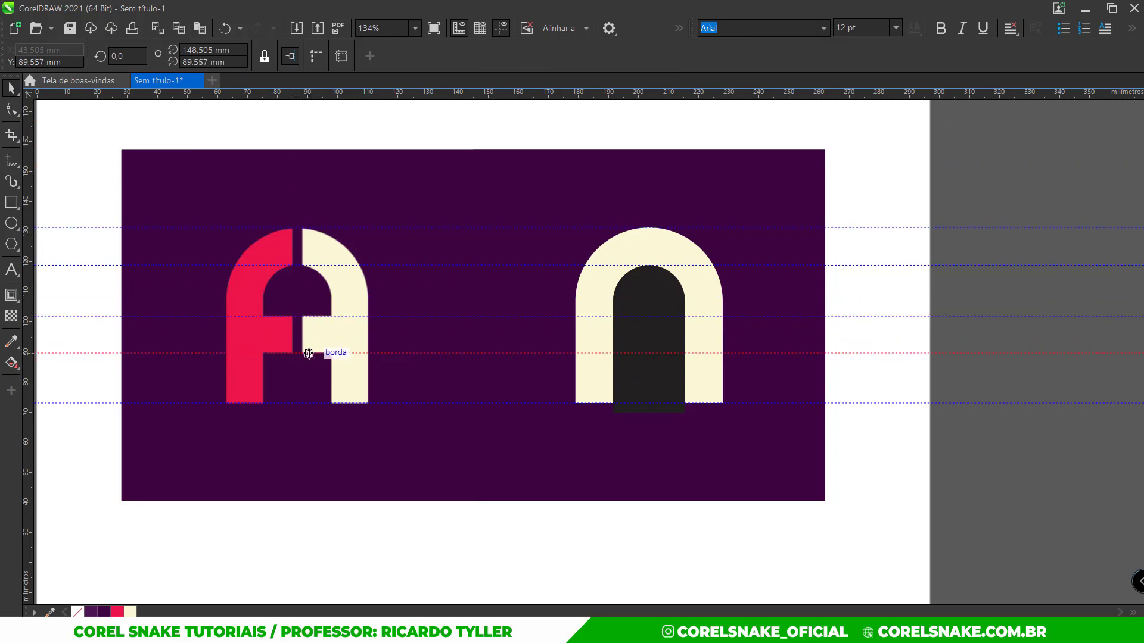
click(45, 165)
Step: Draw a 27.336 × 12.282 mm rectangle between the guides across the dark opening
click(16, 204)
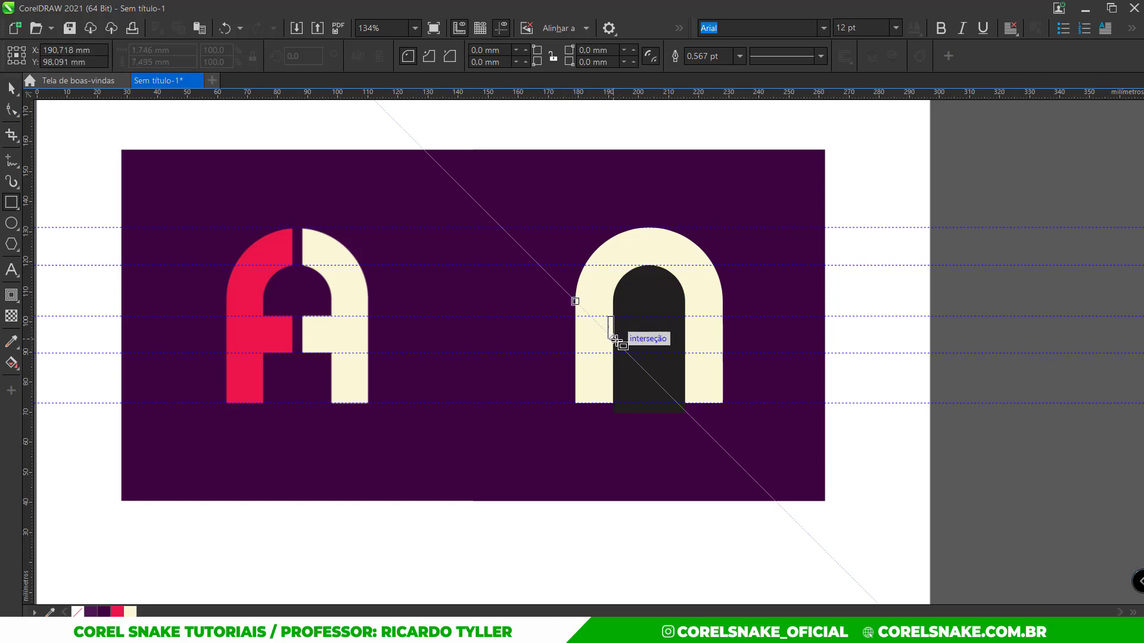
drag(607, 316, 690, 353)
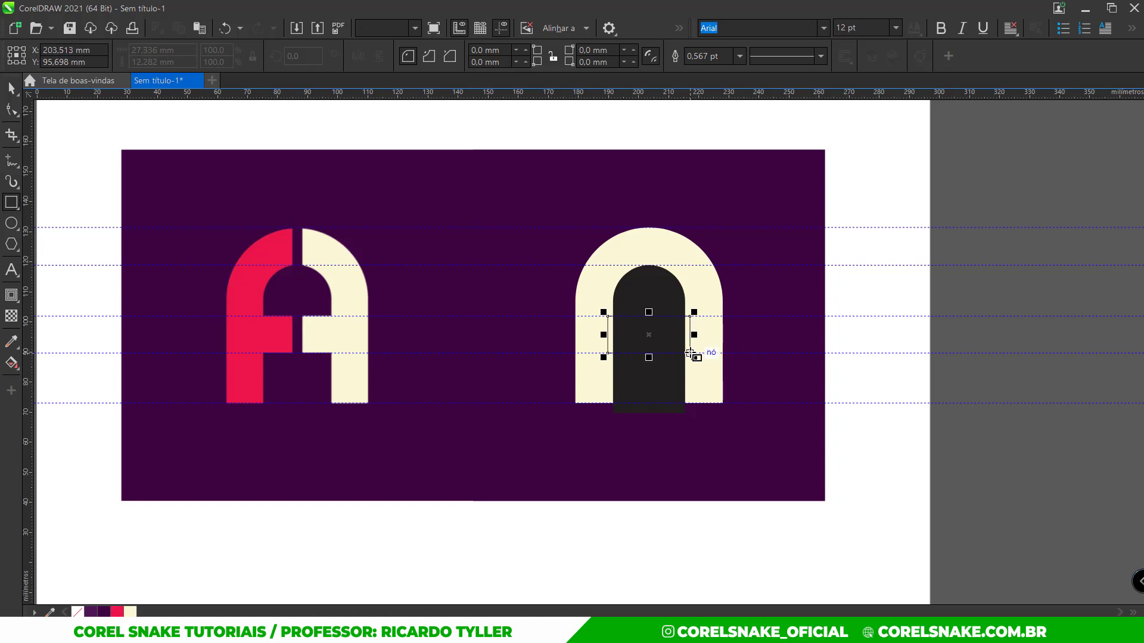
key(space)
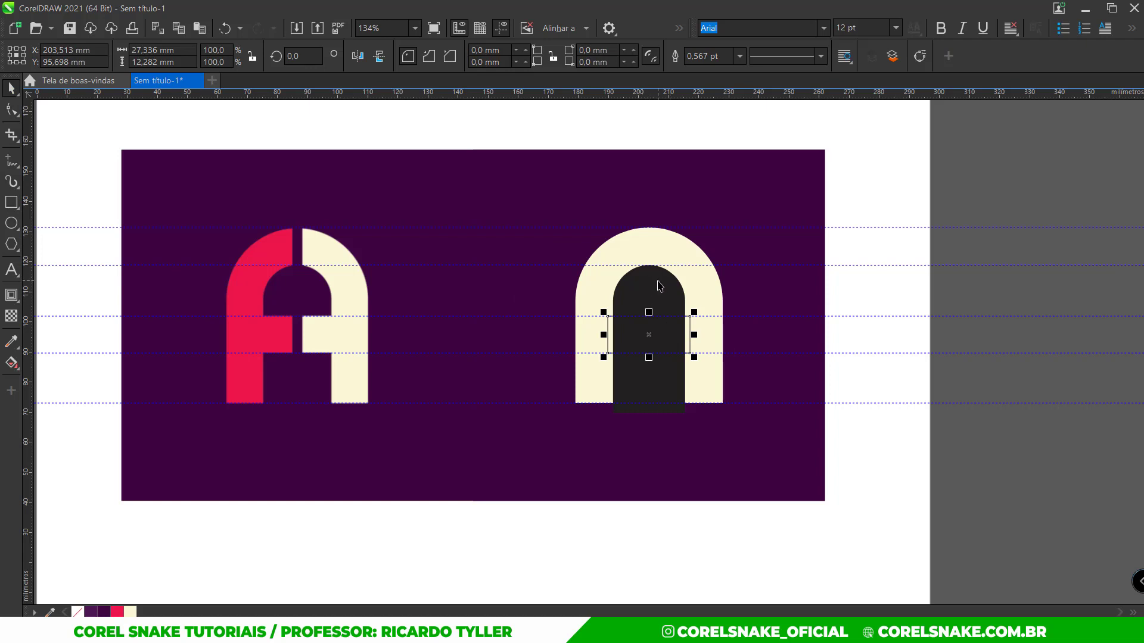
Step: Cut the crossbar rectangle out of the dark shape with Back Minus Front
shift+click(651, 289)
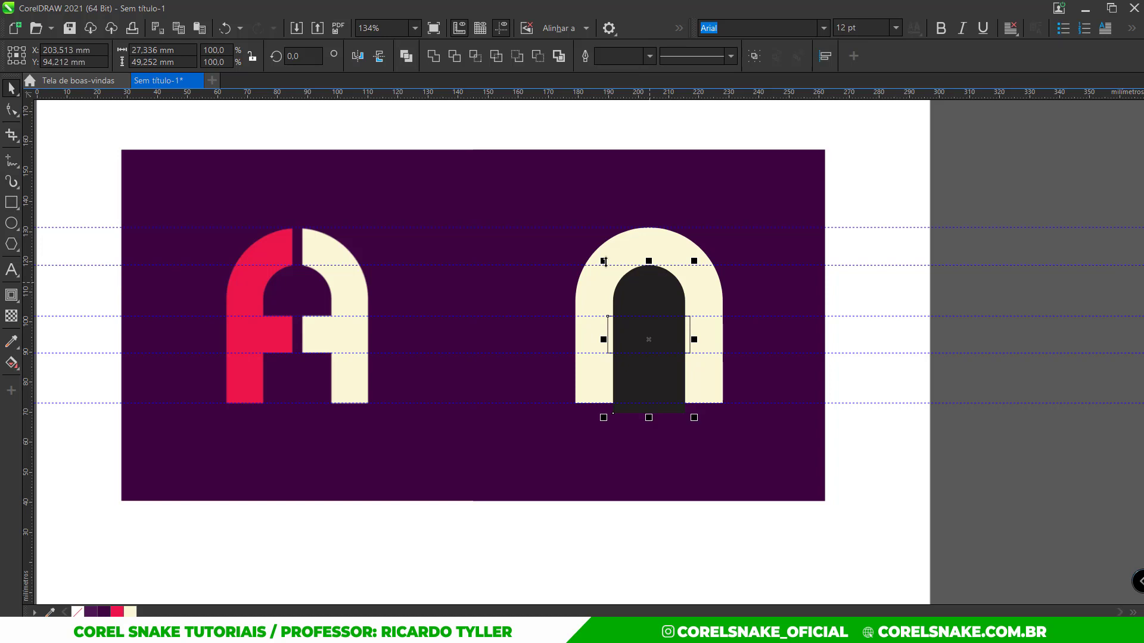
click(537, 60)
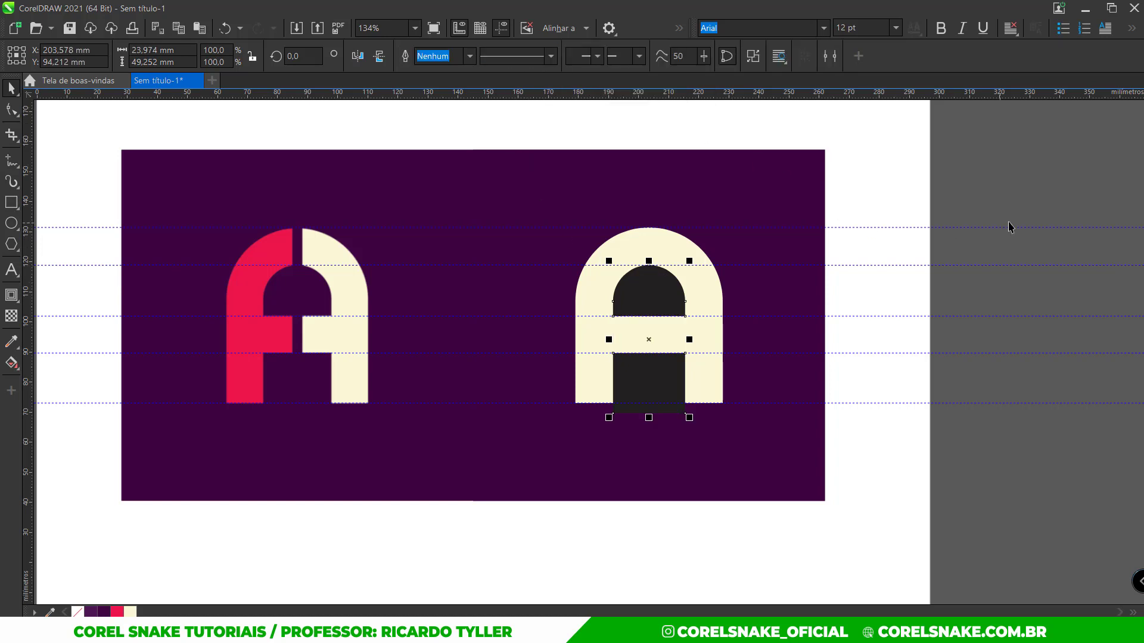
click(654, 398)
Step: Draw a thin 3.962 × 82.603 mm vertical rectangle down the letter's middle
click(52, 154)
click(12, 202)
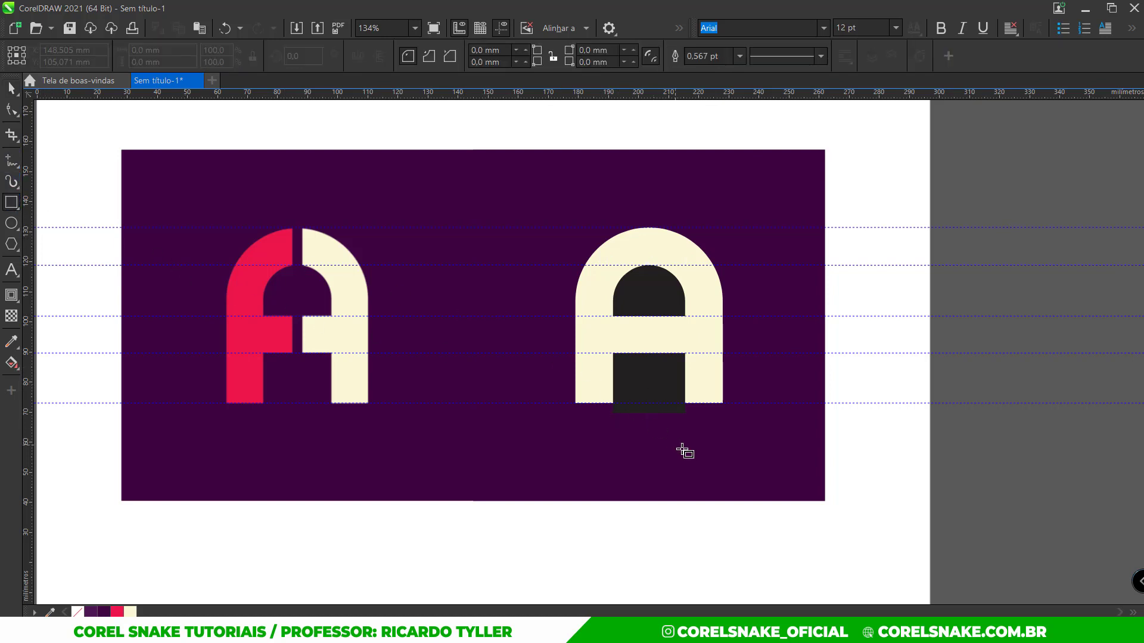
drag(655, 422, 652, 193)
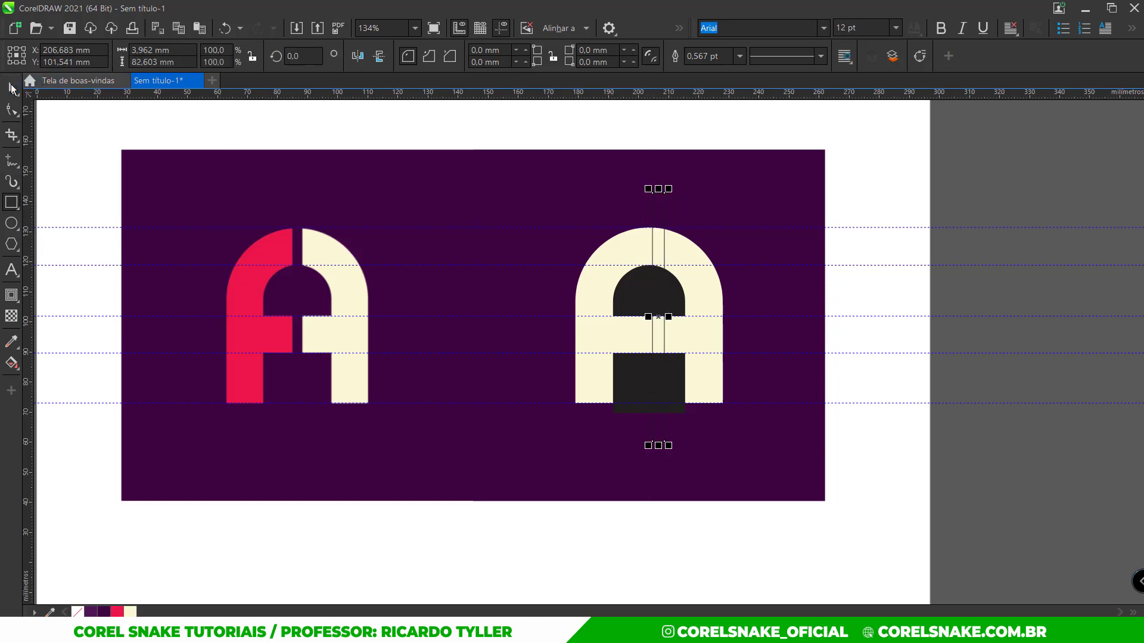
Step: Centre the thin strip on the cream A and trim it out, splitting the letter
click(11, 88)
shift+click(629, 250)
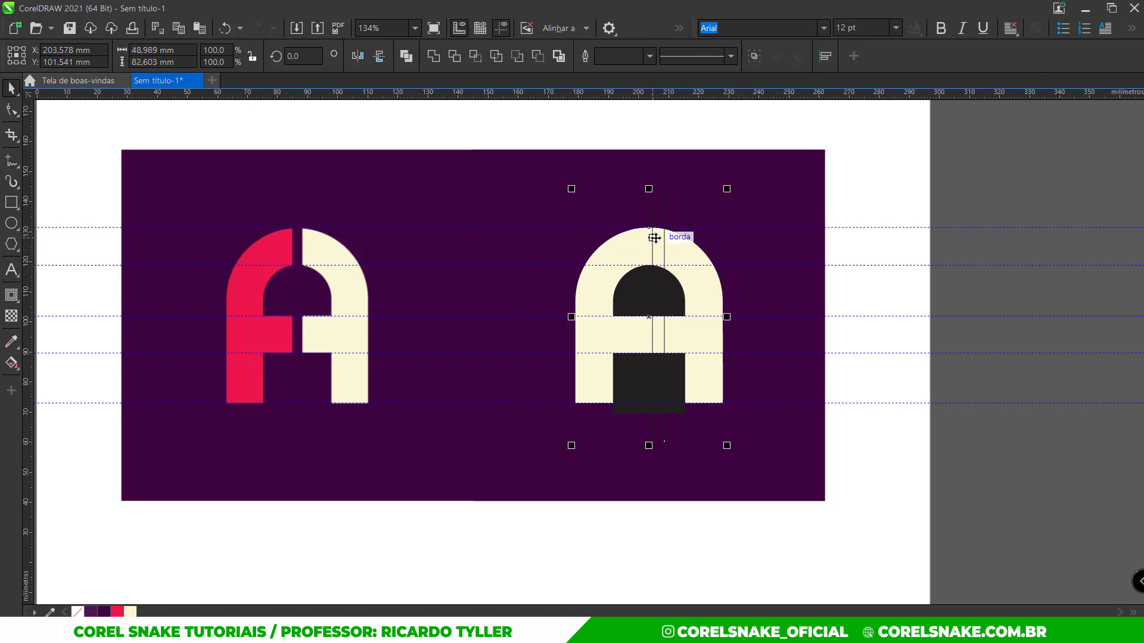
key(c)
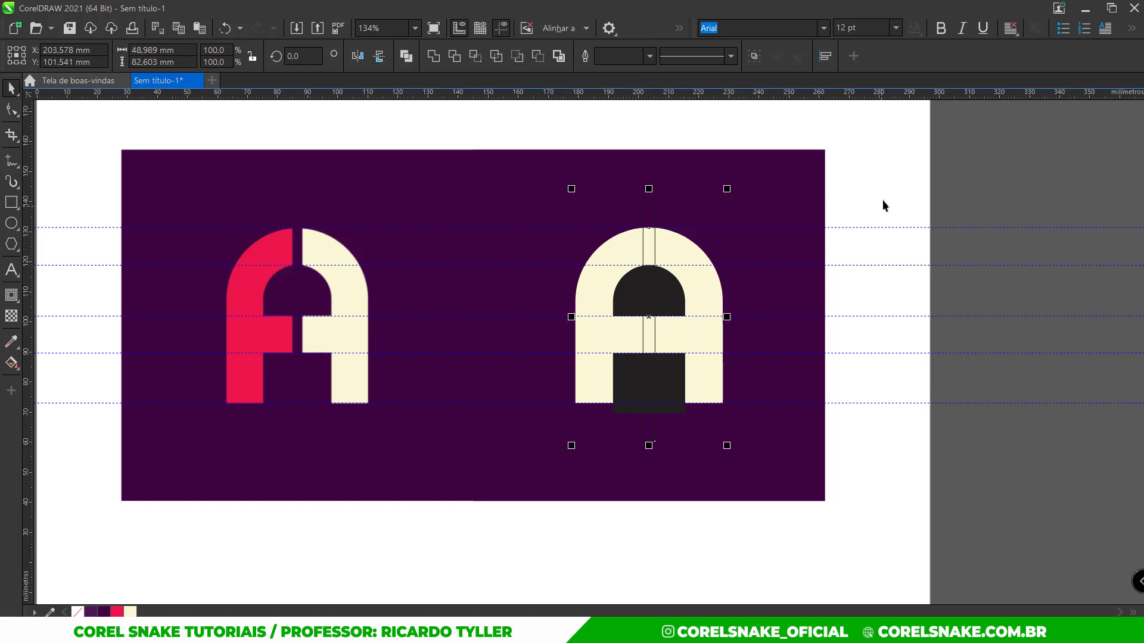
click(881, 200)
click(650, 258)
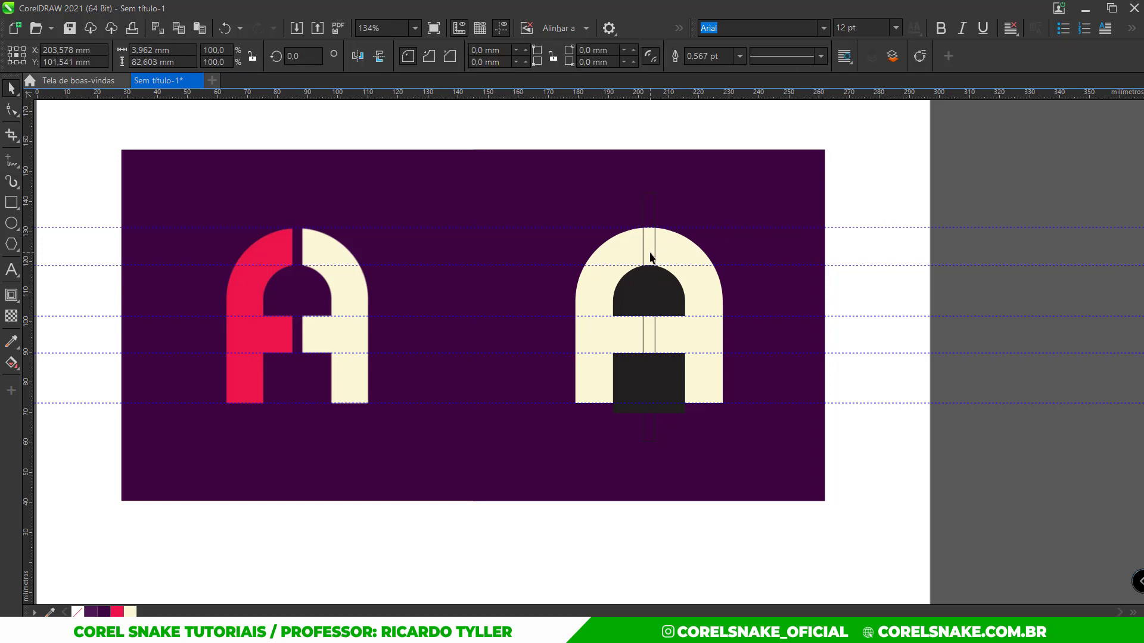
shift+click(620, 246)
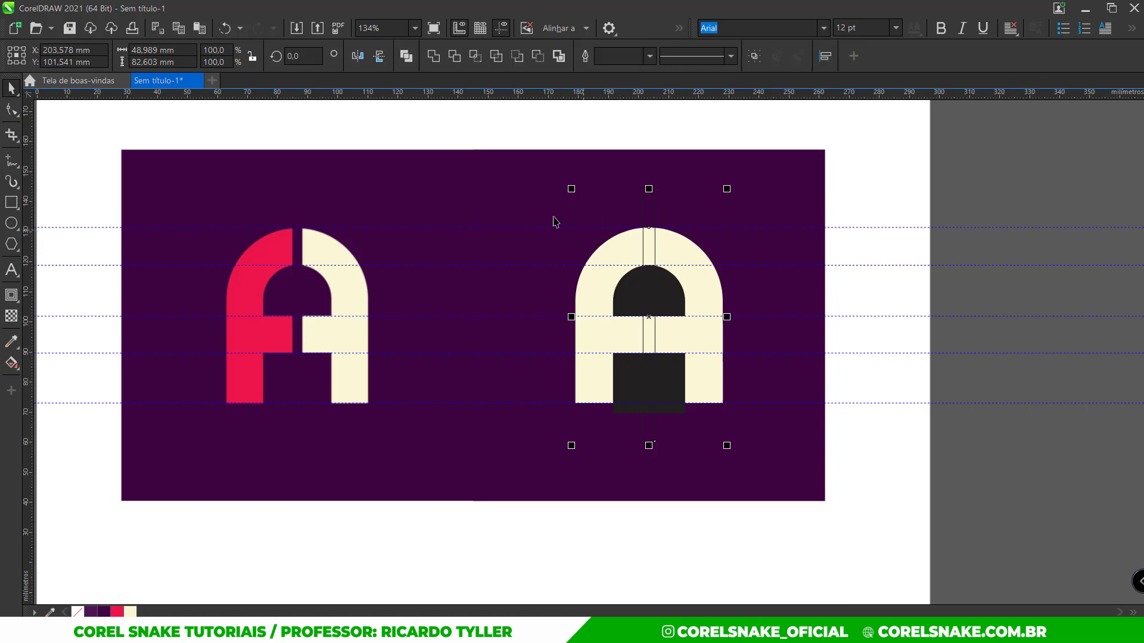
click(537, 56)
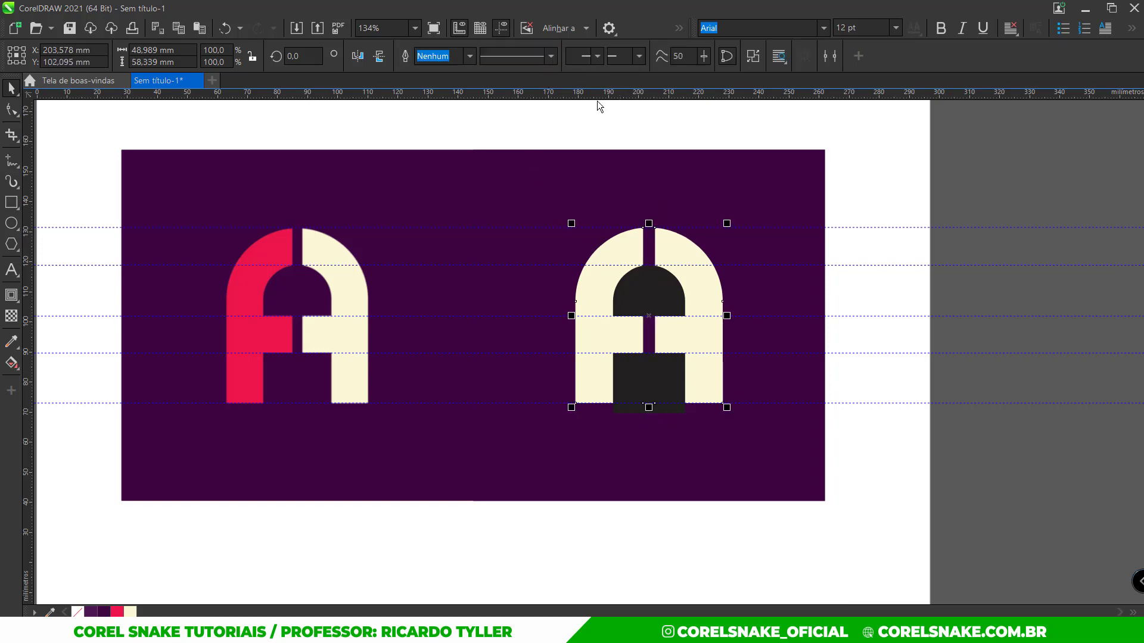
click(881, 184)
Step: Subtract the dark inner shapes from the cream A to carve its arch and opening
click(619, 308)
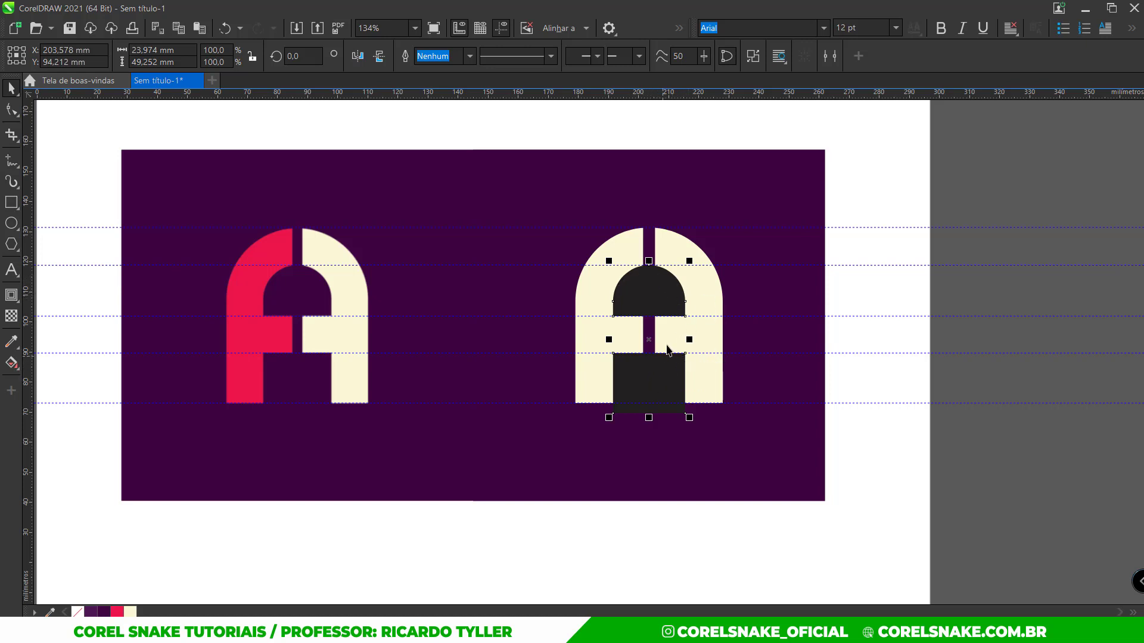
shift+click(705, 285)
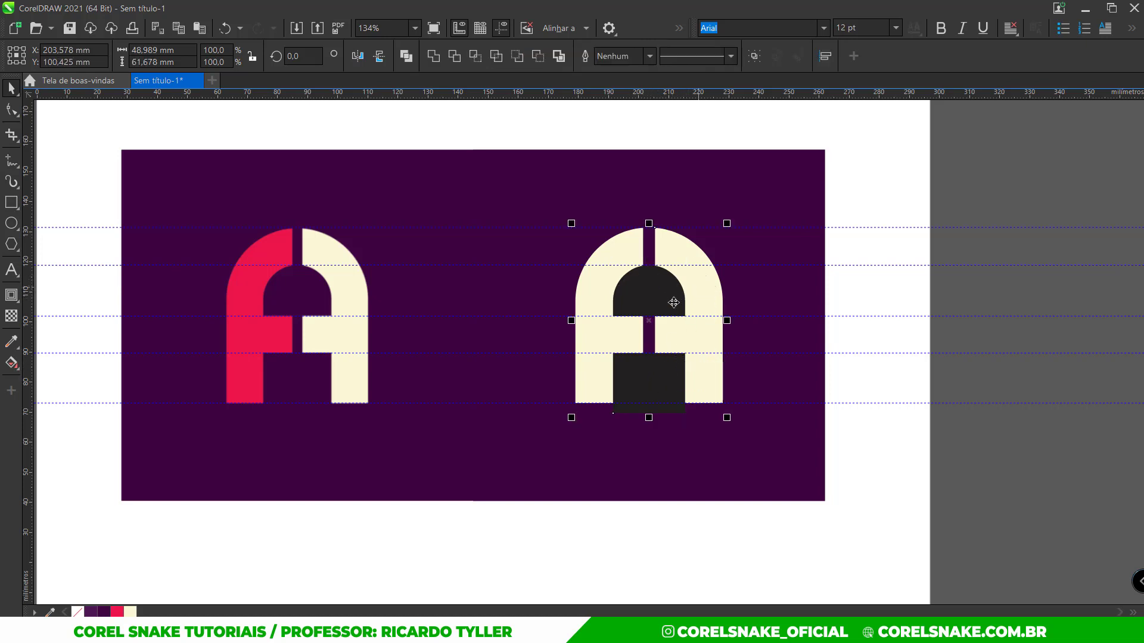
click(538, 62)
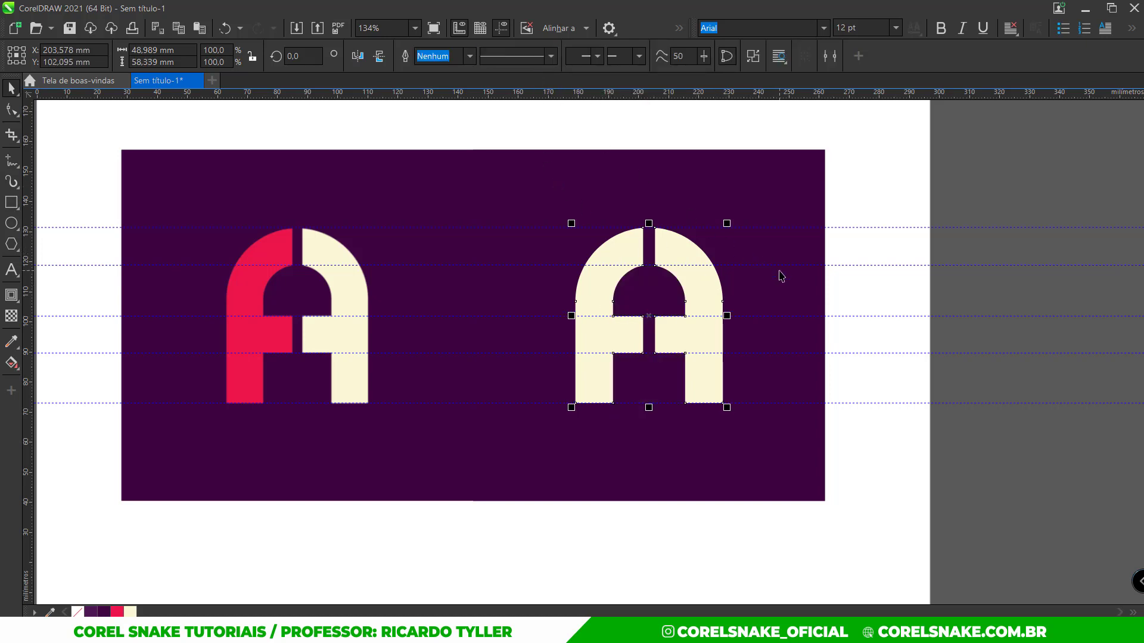
Step: Break the right A apart, fill its left half red, and preview it full screen
right_click(663, 335)
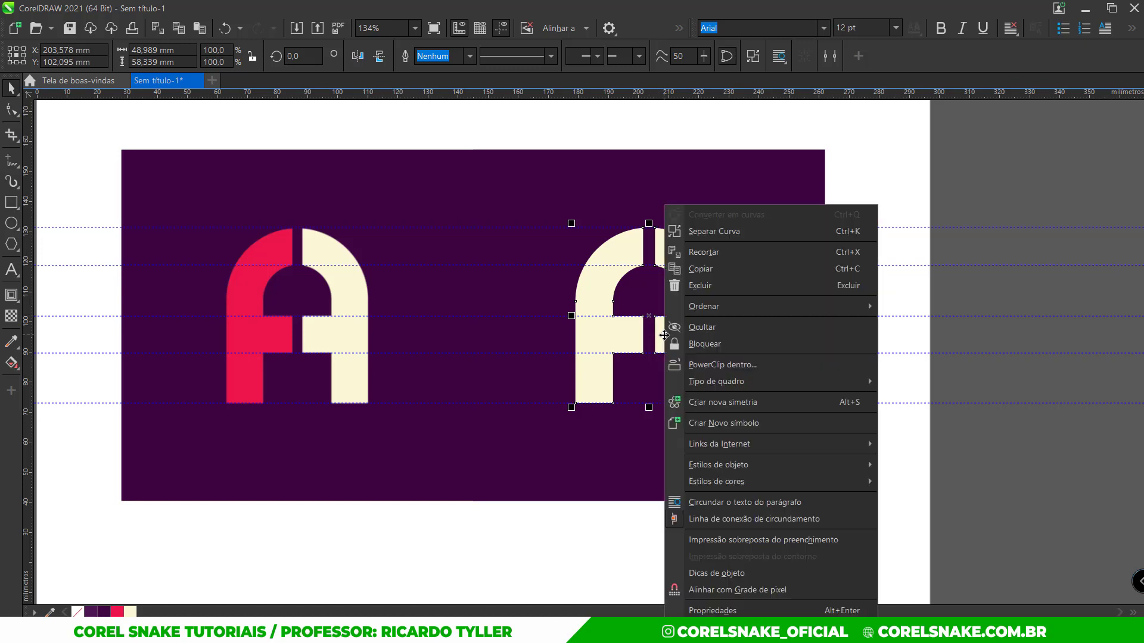
click(741, 232)
click(979, 193)
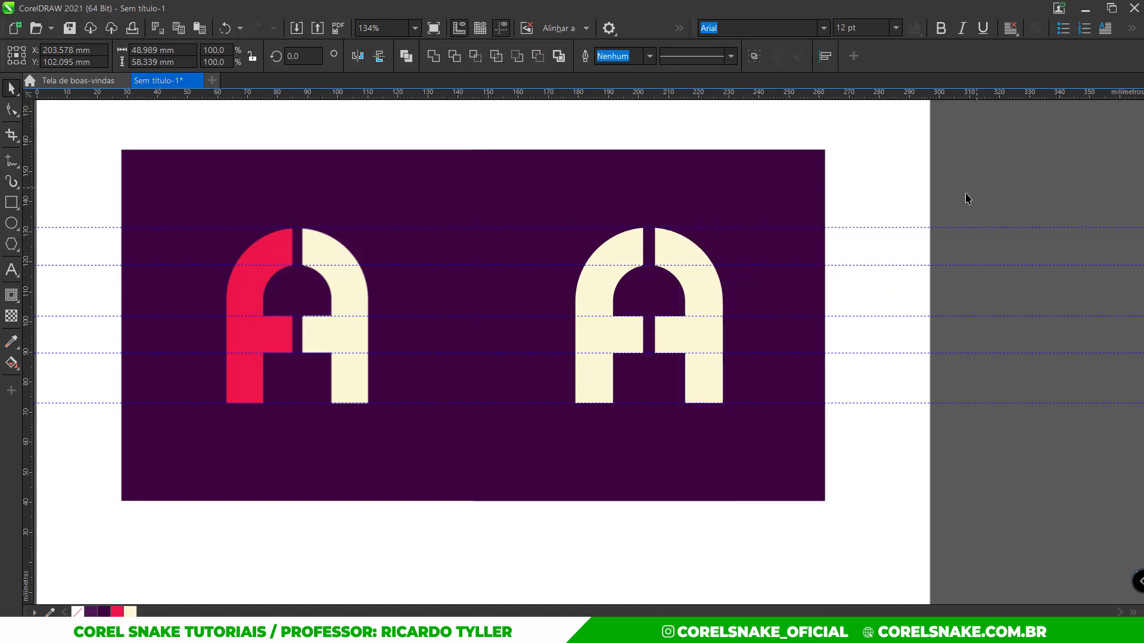
click(631, 329)
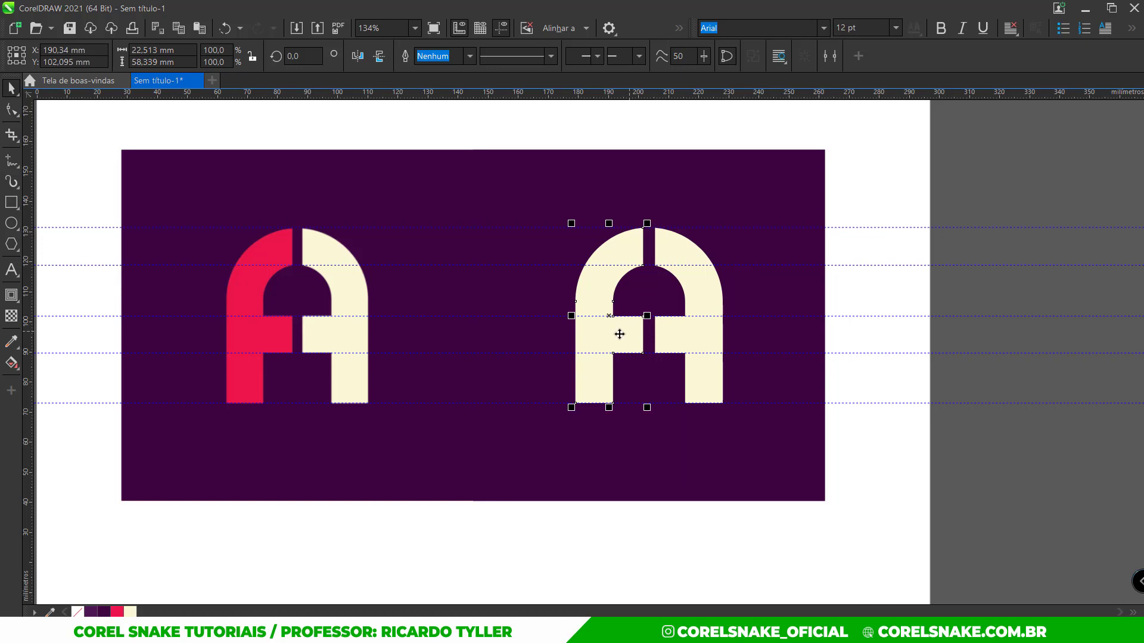
click(117, 611)
click(985, 168)
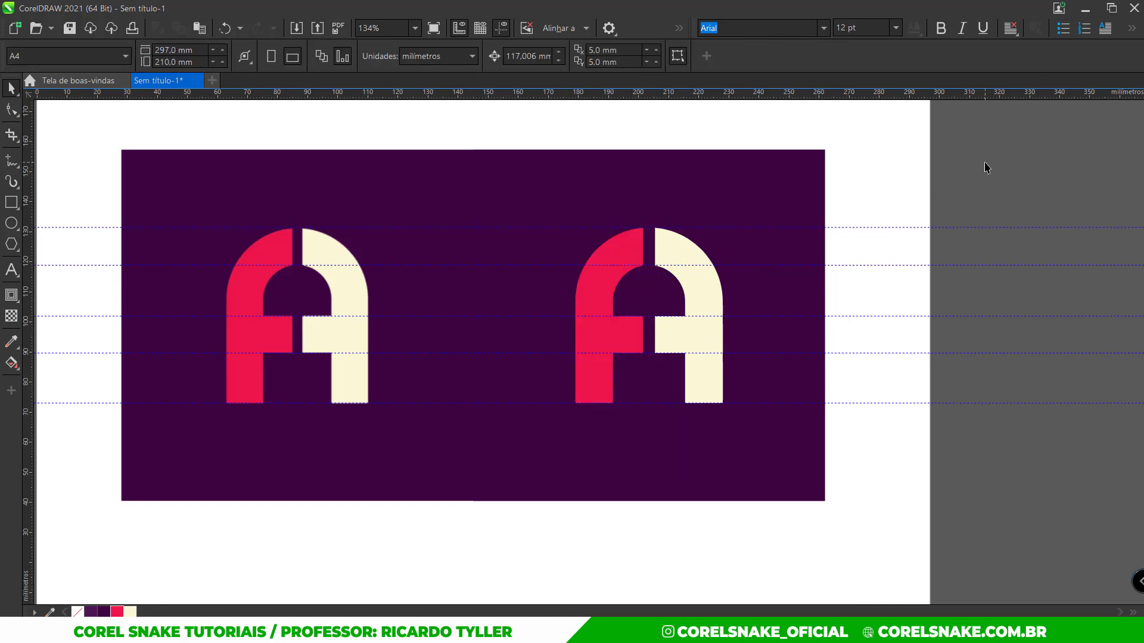
key(F9)
key(F9)
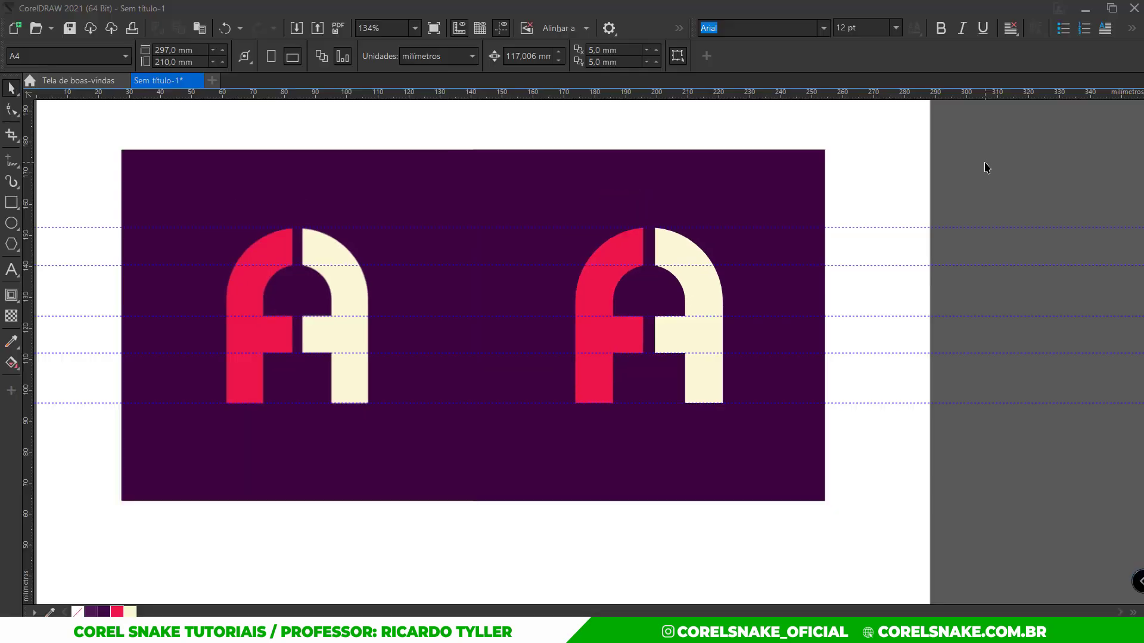
key(F9)
key(F9)
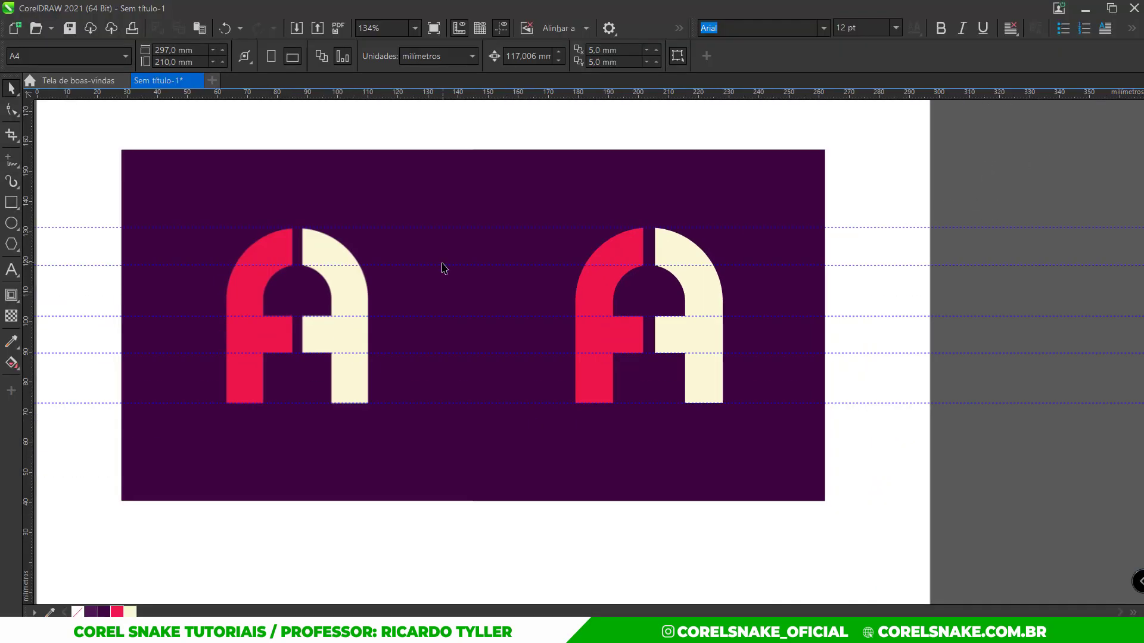
Step: Preview the two-panel card full screen to check the artwork
scroll(444, 266, down, 2)
scroll(163, 208, up, 2)
scroll(447, 241, up, 1)
scroll(495, 326, down, 1)
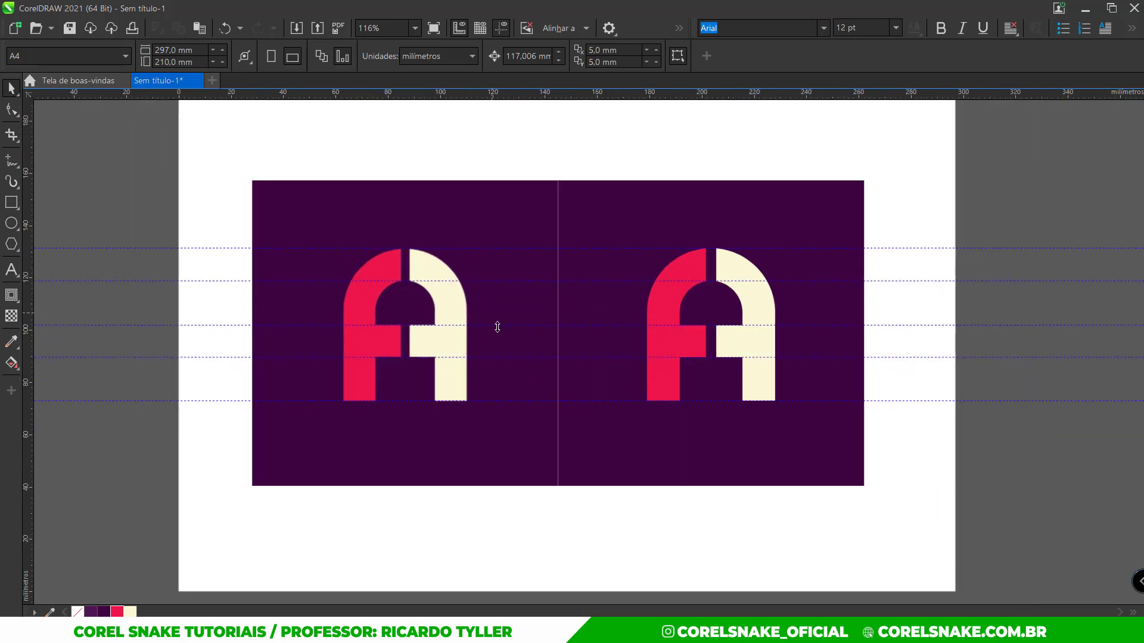
scroll(499, 329, up, 1)
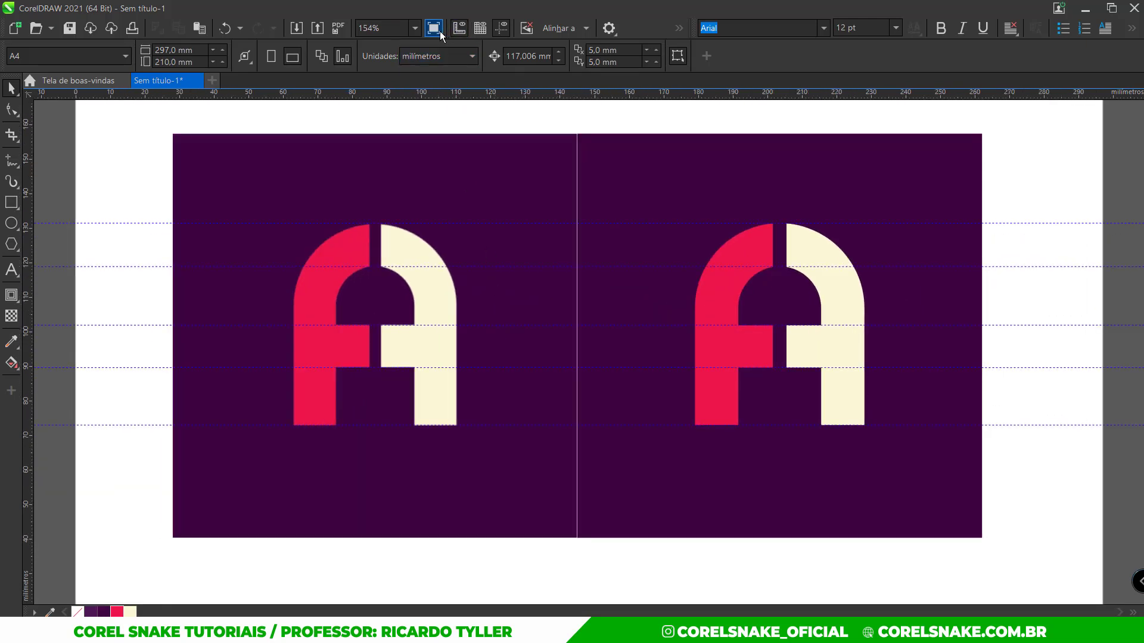
click(438, 30)
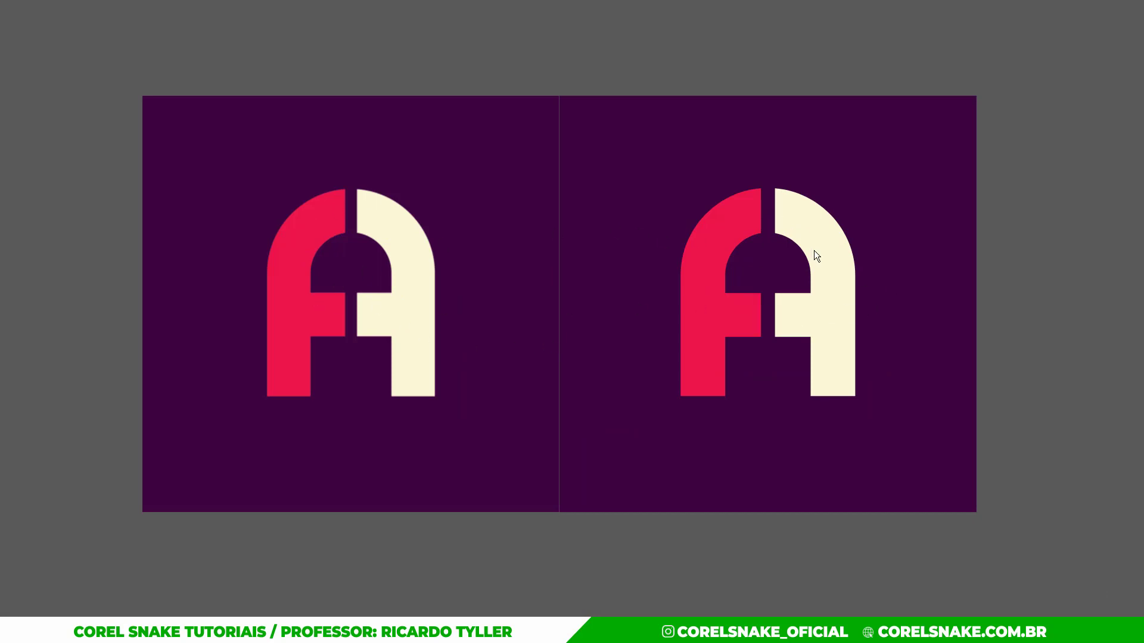
click(634, 349)
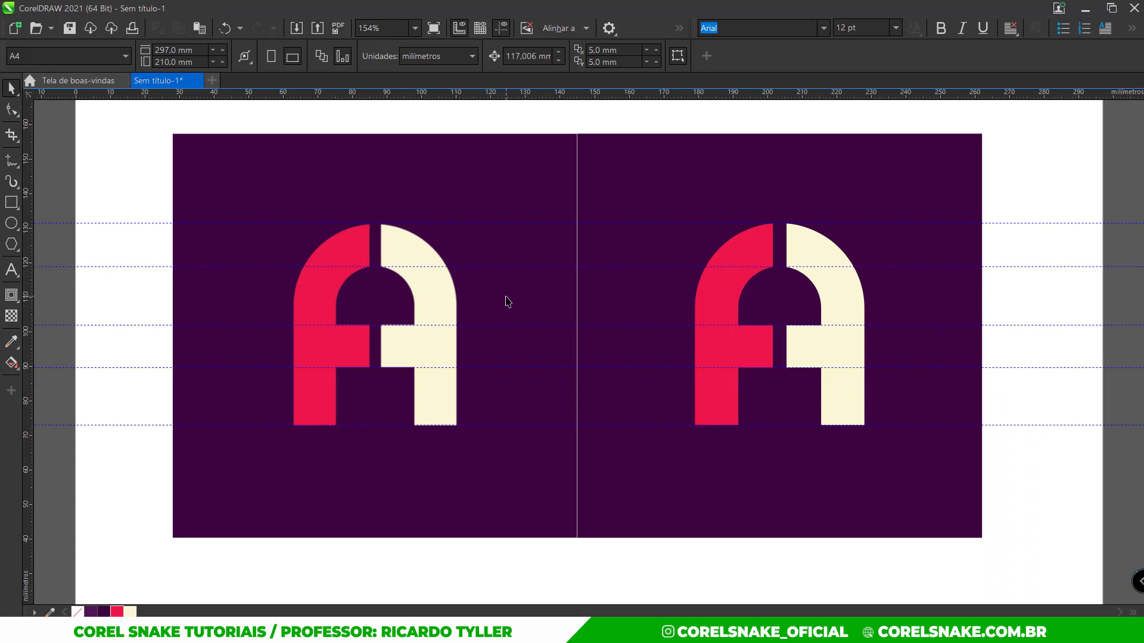
Step: Delete all five horizontal guidelines from the card, top to bottom
click(550, 223)
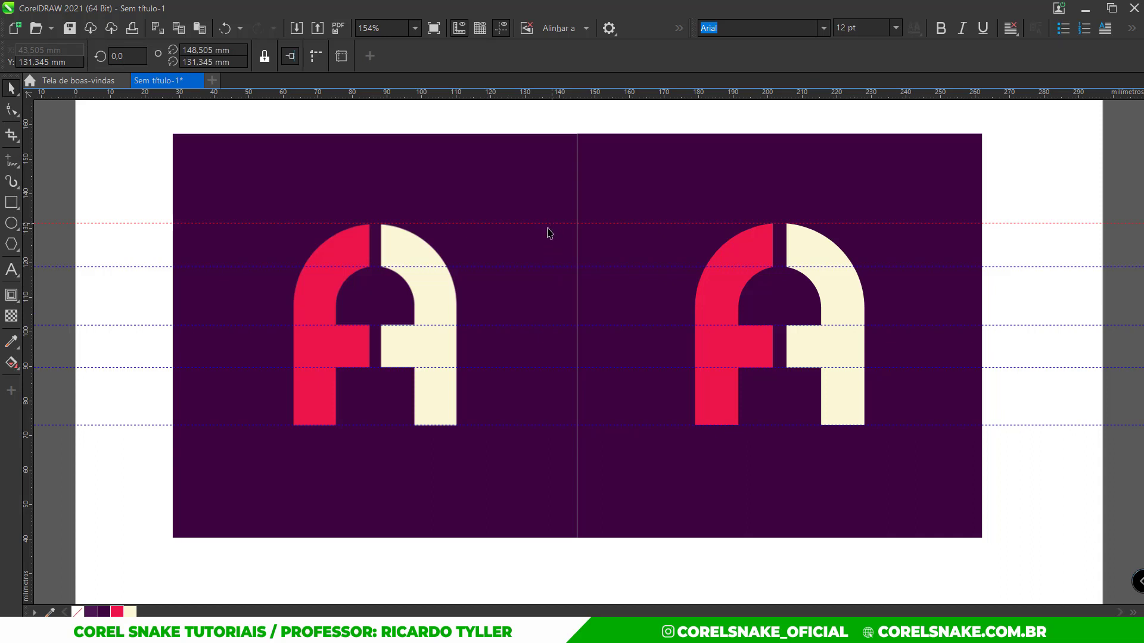
key(Delete)
click(501, 266)
key(Delete)
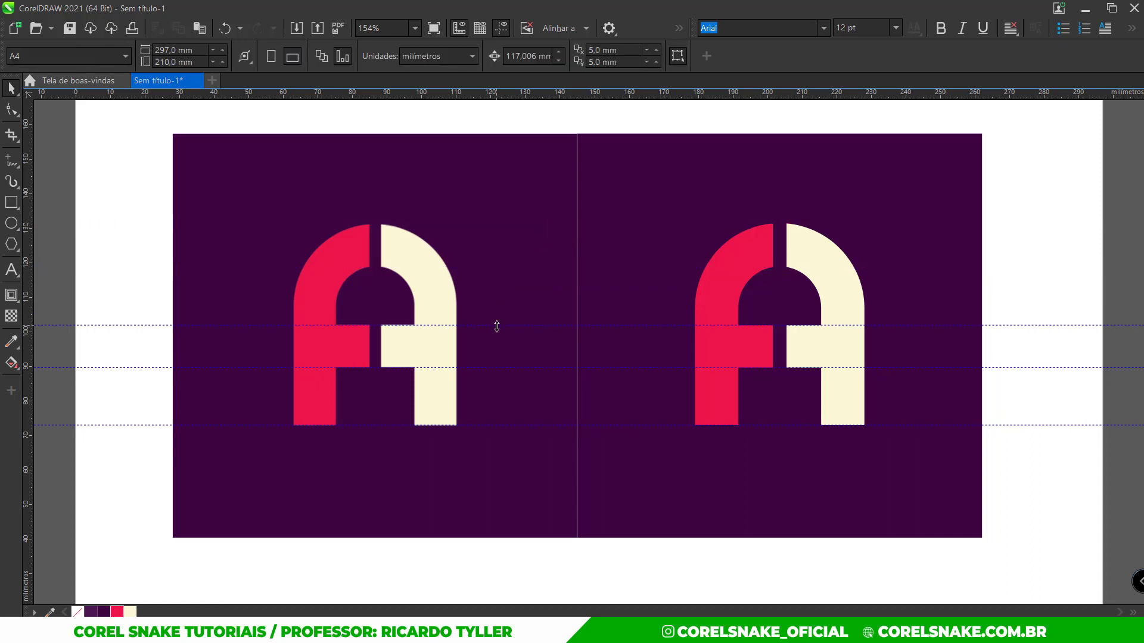
click(497, 325)
key(Delete)
click(490, 368)
key(Delete)
click(488, 426)
key(Delete)
scroll(647, 309, down, 2)
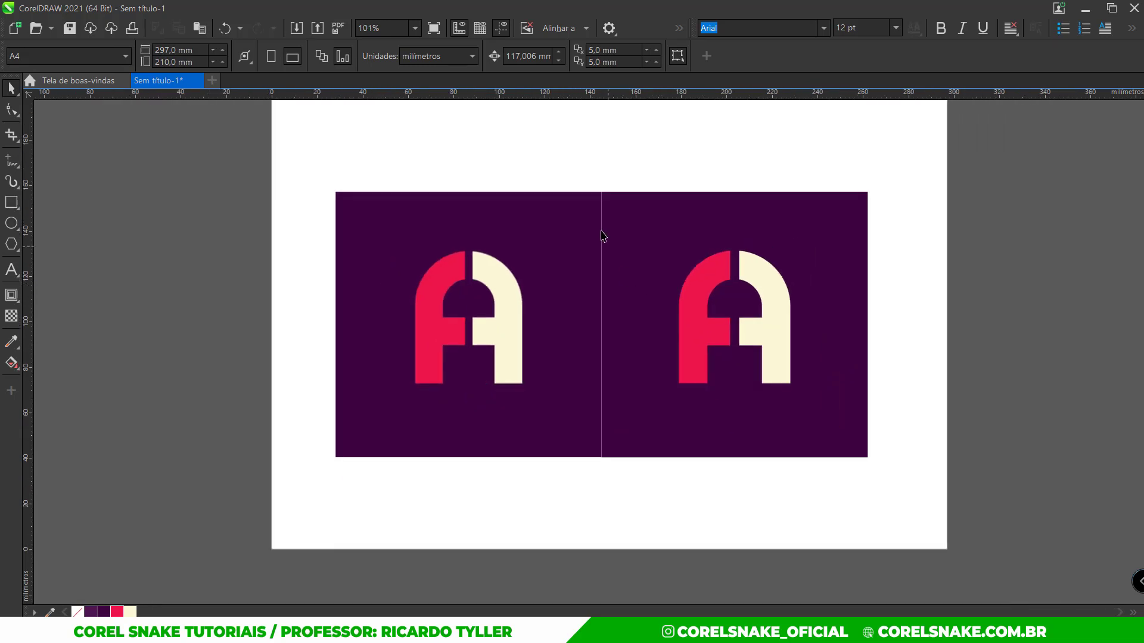
Step: Delete the right purple panel and preview the remaining square A logo full screen
click(847, 396)
key(Delete)
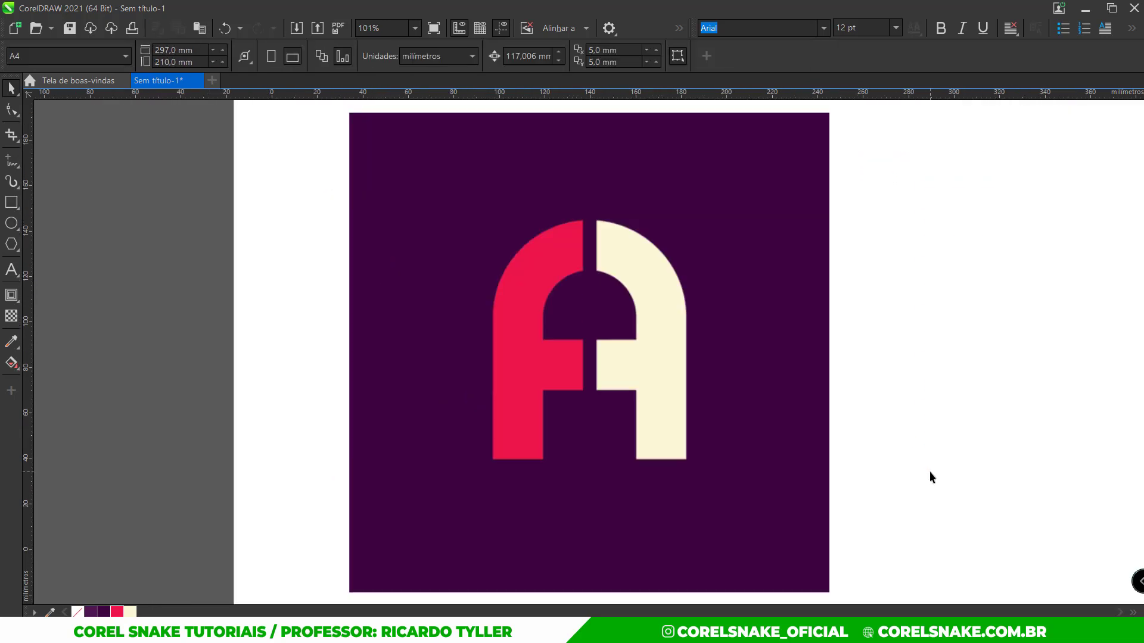
click(436, 30)
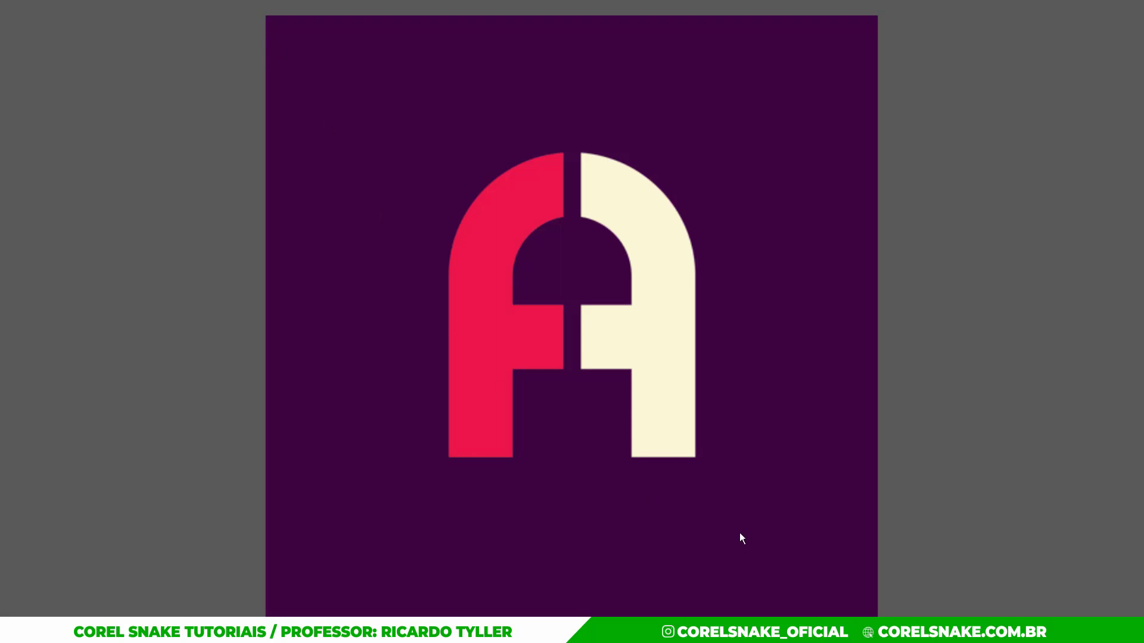
click(896, 346)
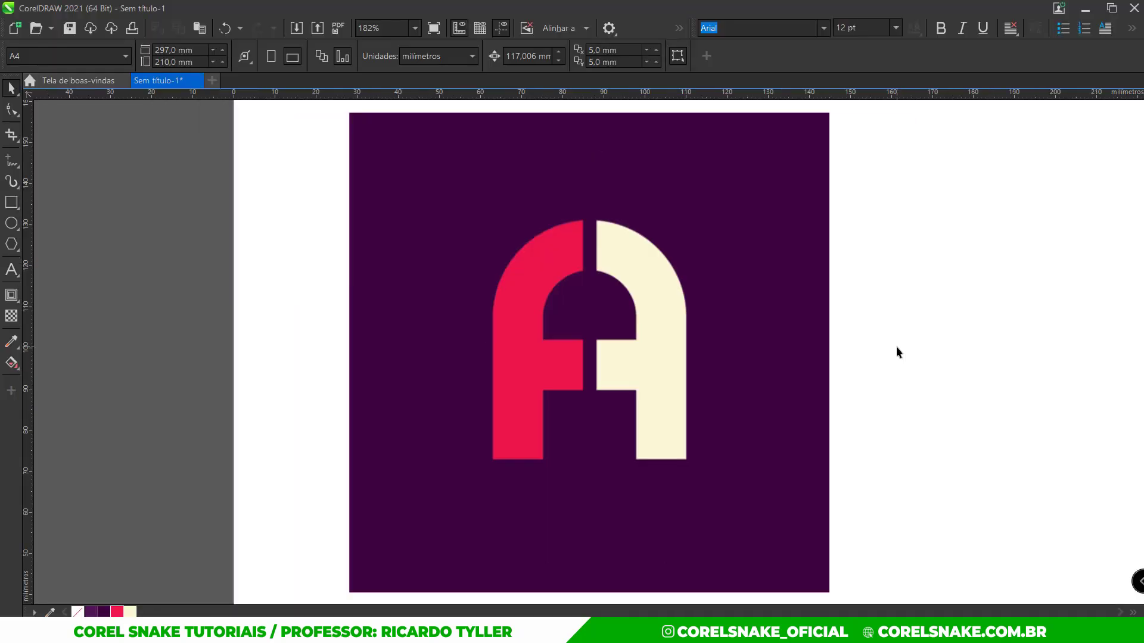